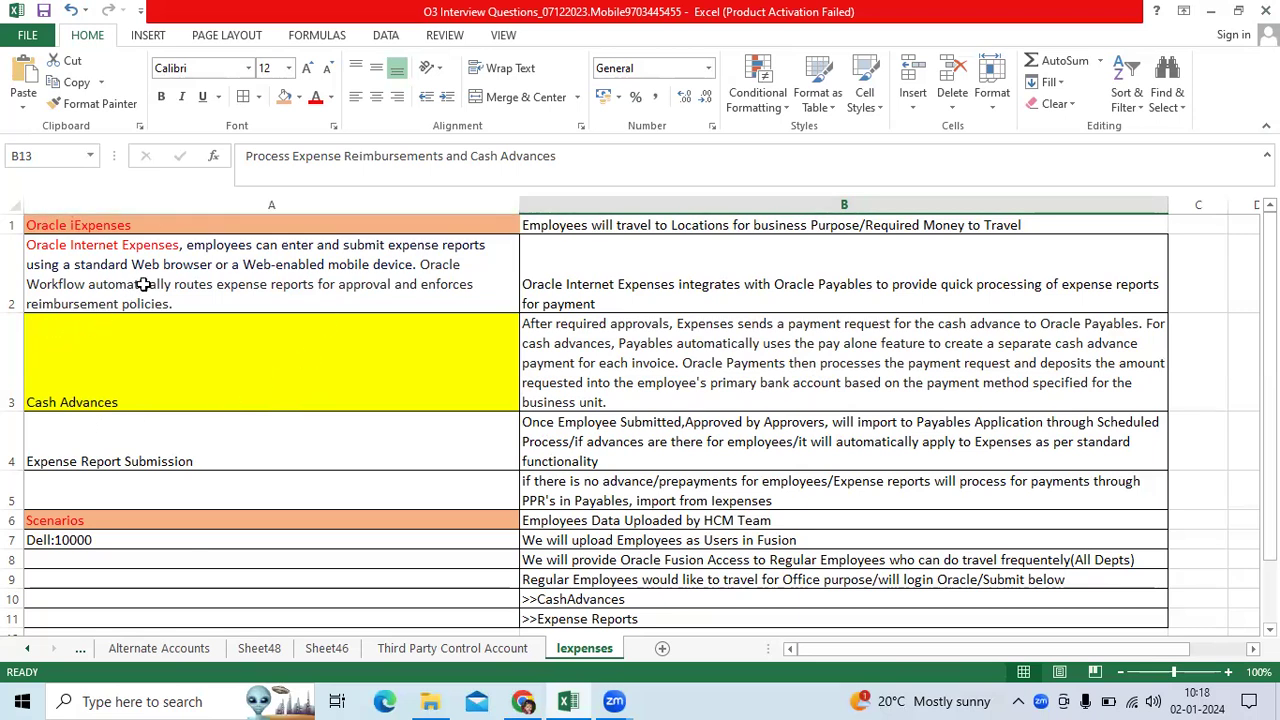
- Review the Oracle iExpenses heading and the Cash Advances entry in column A of the Iexpenses sheet
click(172, 226)
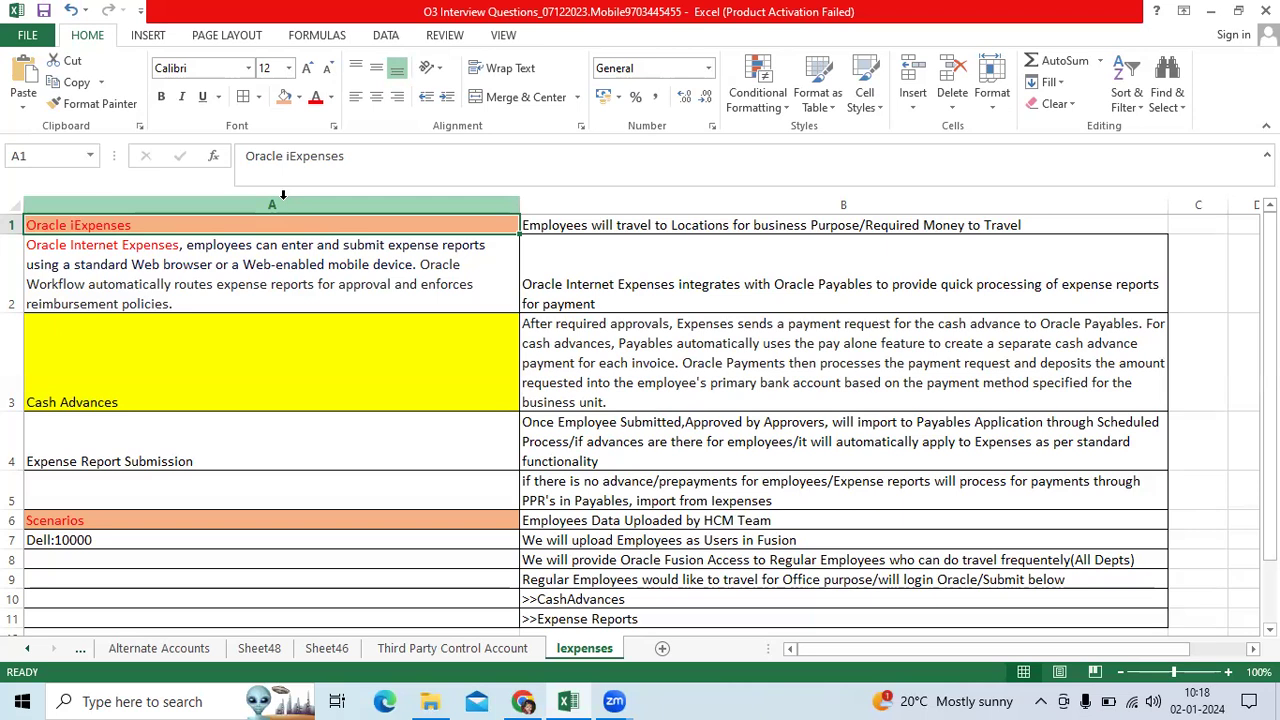
click(190, 391)
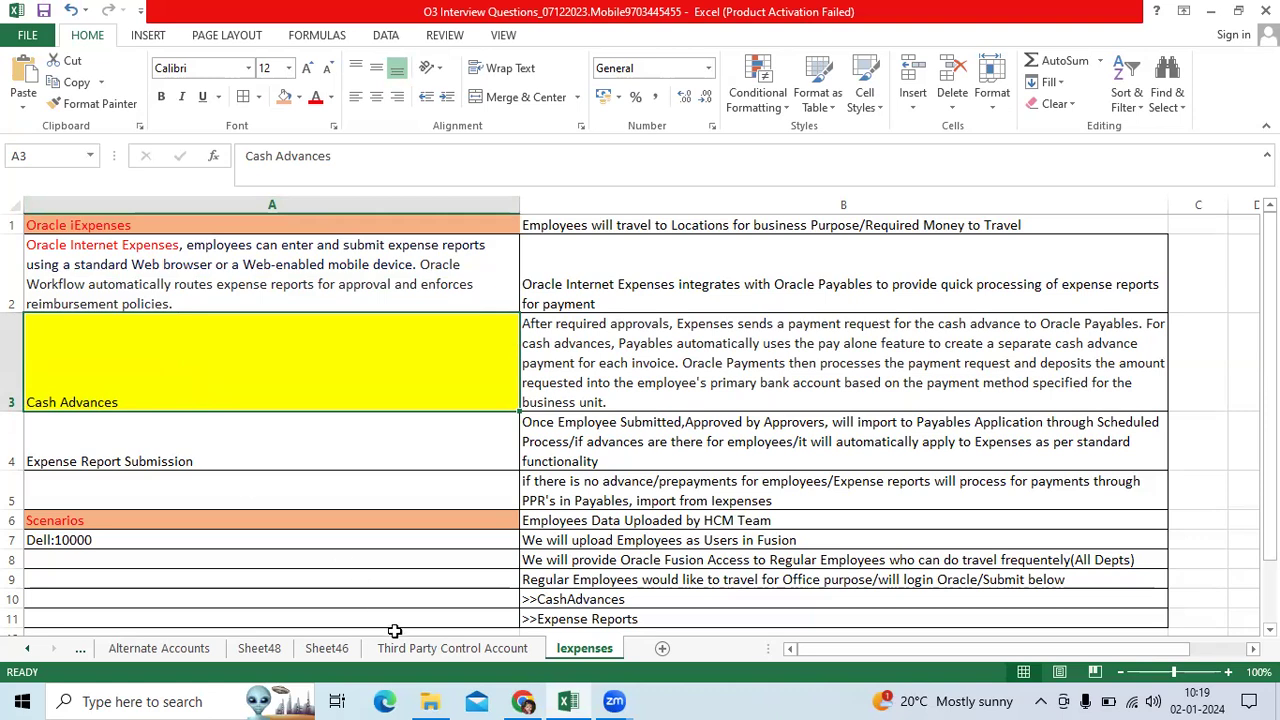
- Switch to Oracle Fusion in Chrome and open the Expenses work area from the Me group
click(522, 701)
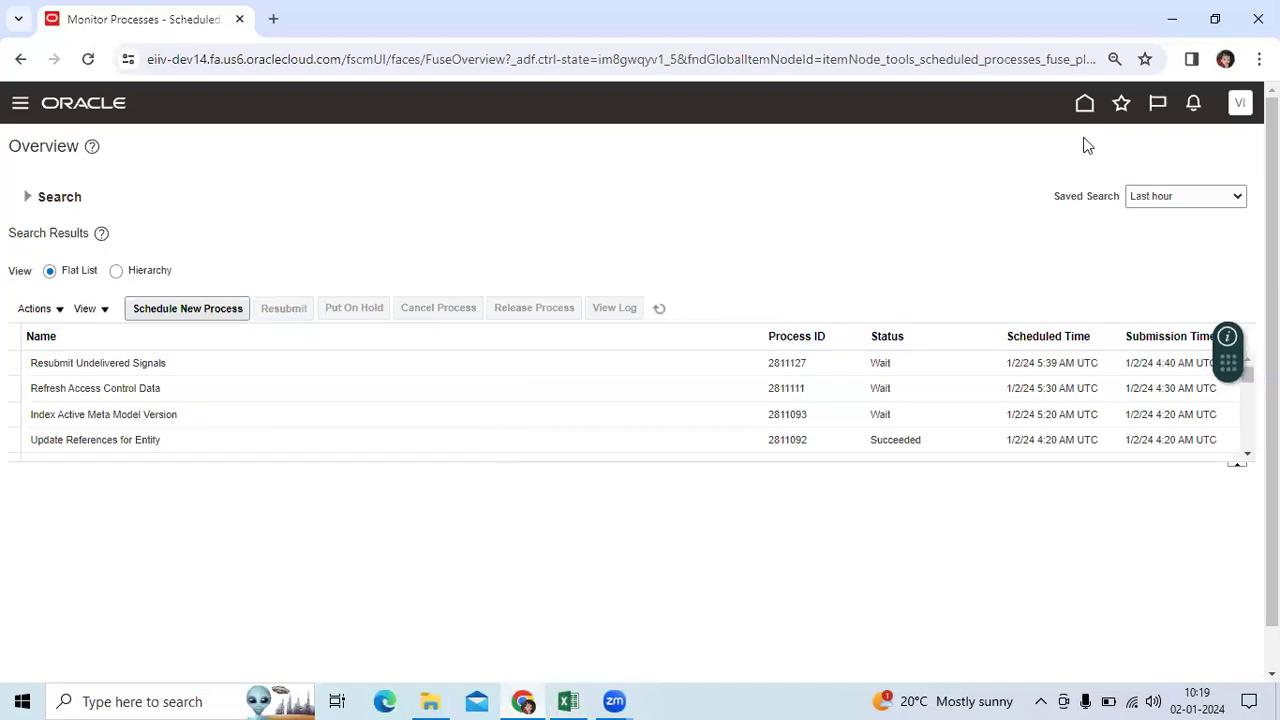
click(1084, 104)
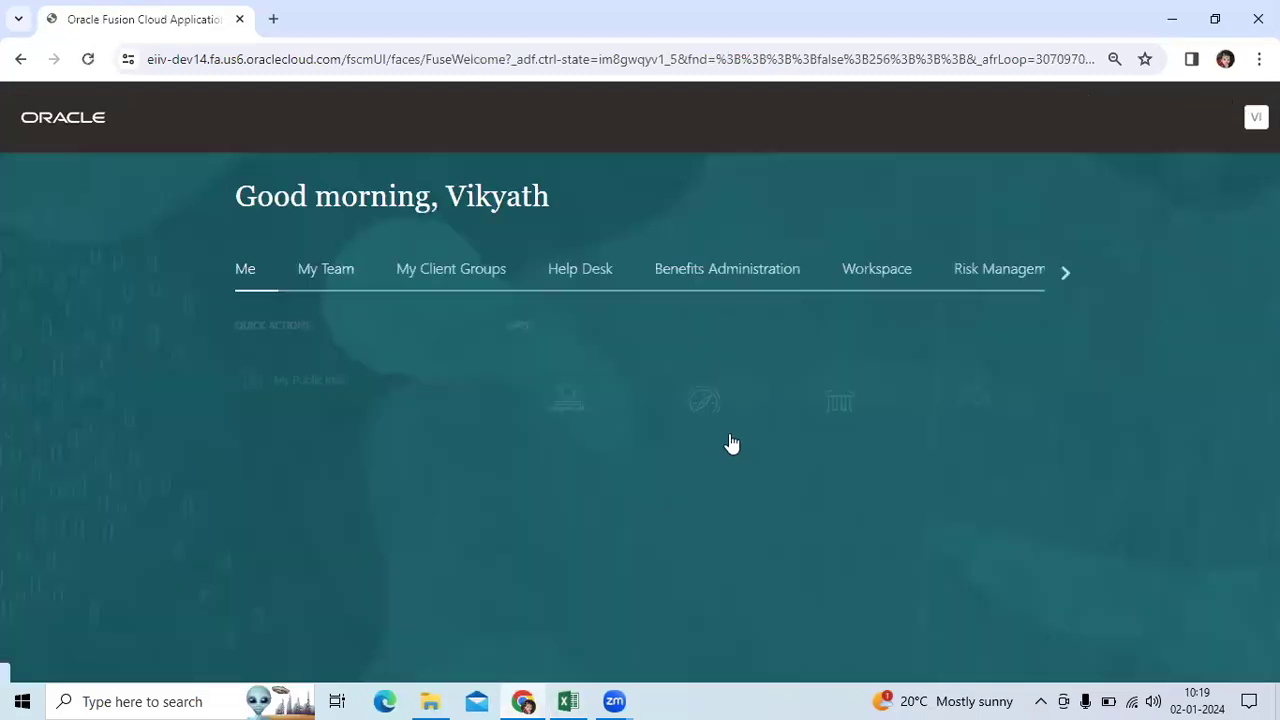
click(1058, 270)
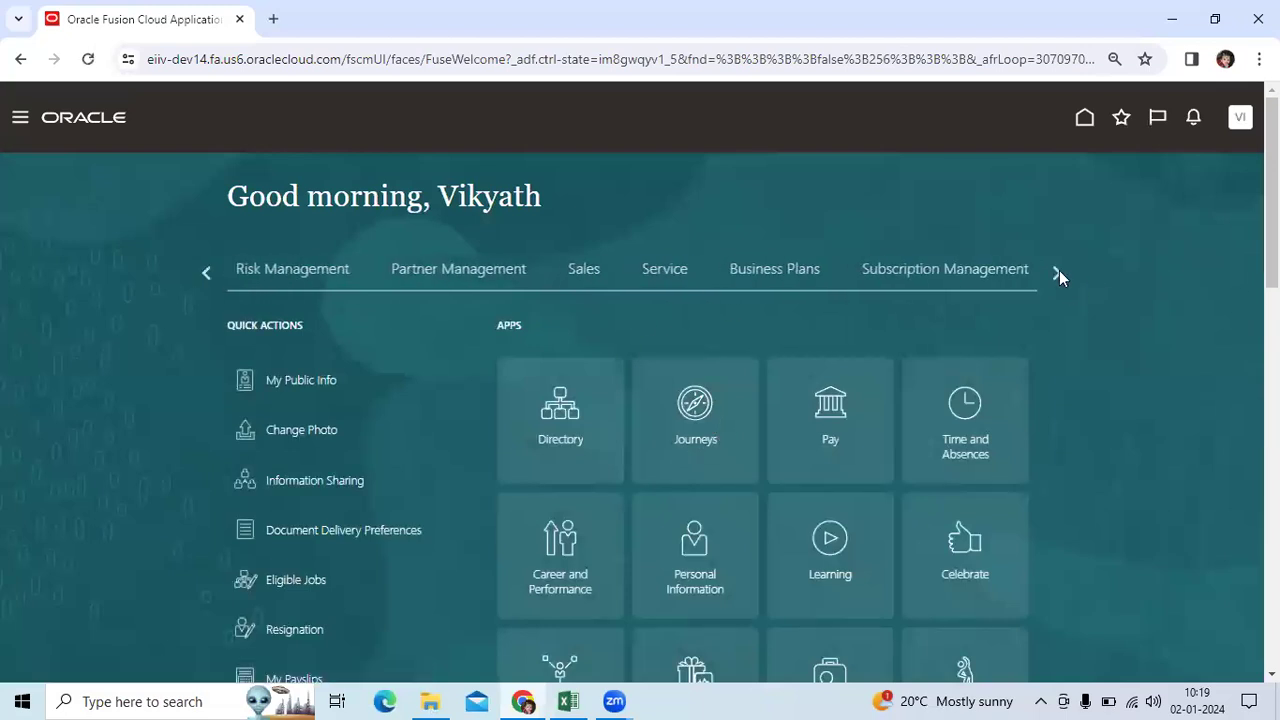
click(1058, 270)
click(1058, 270)
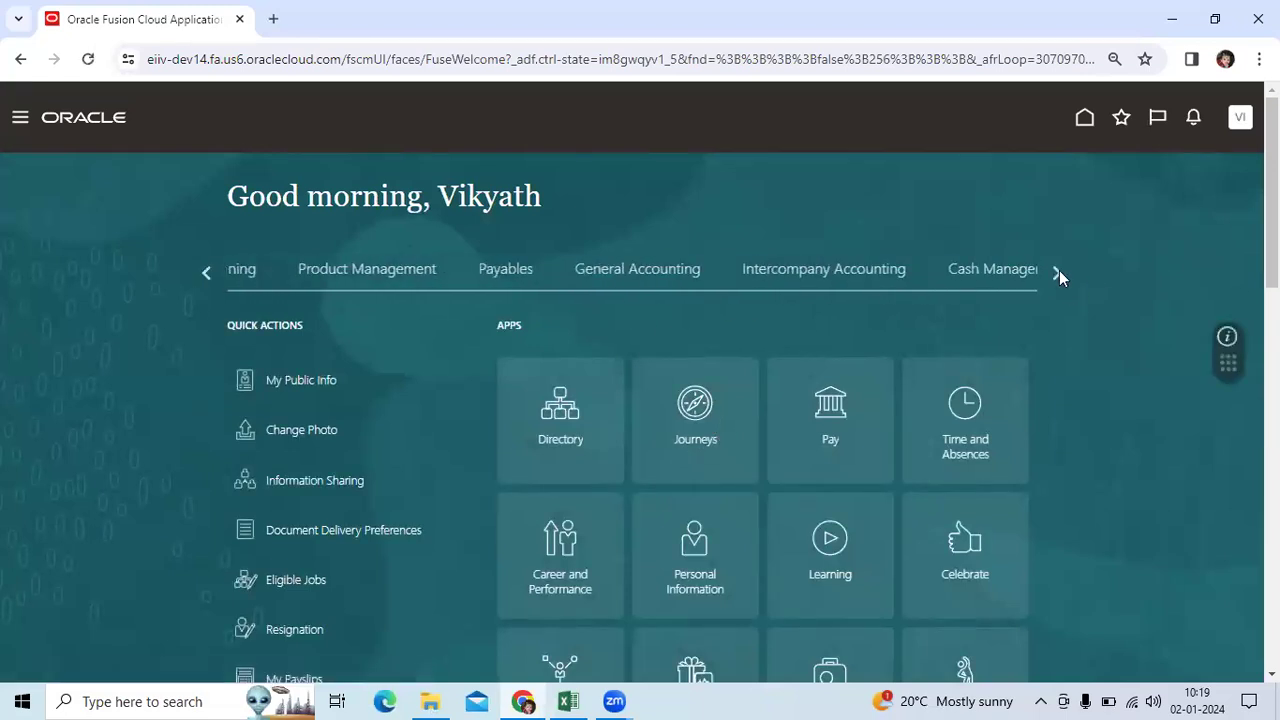
click(1058, 270)
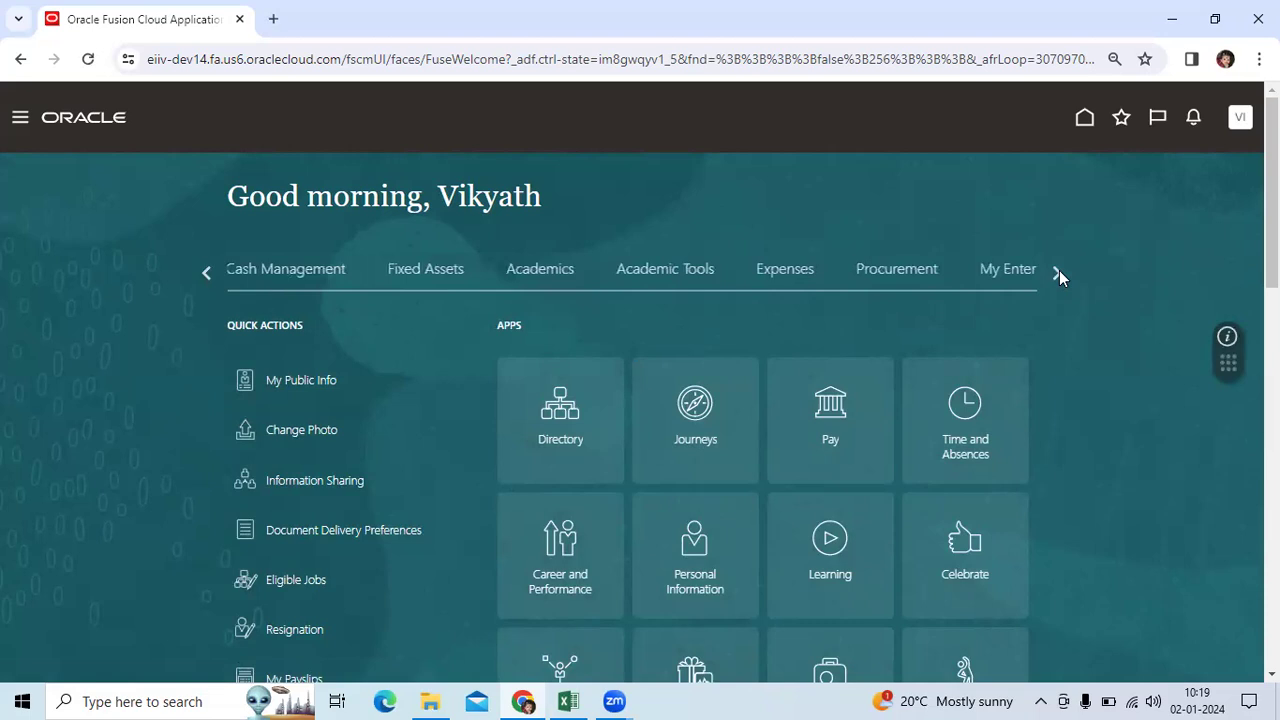
click(1058, 270)
click(1058, 270)
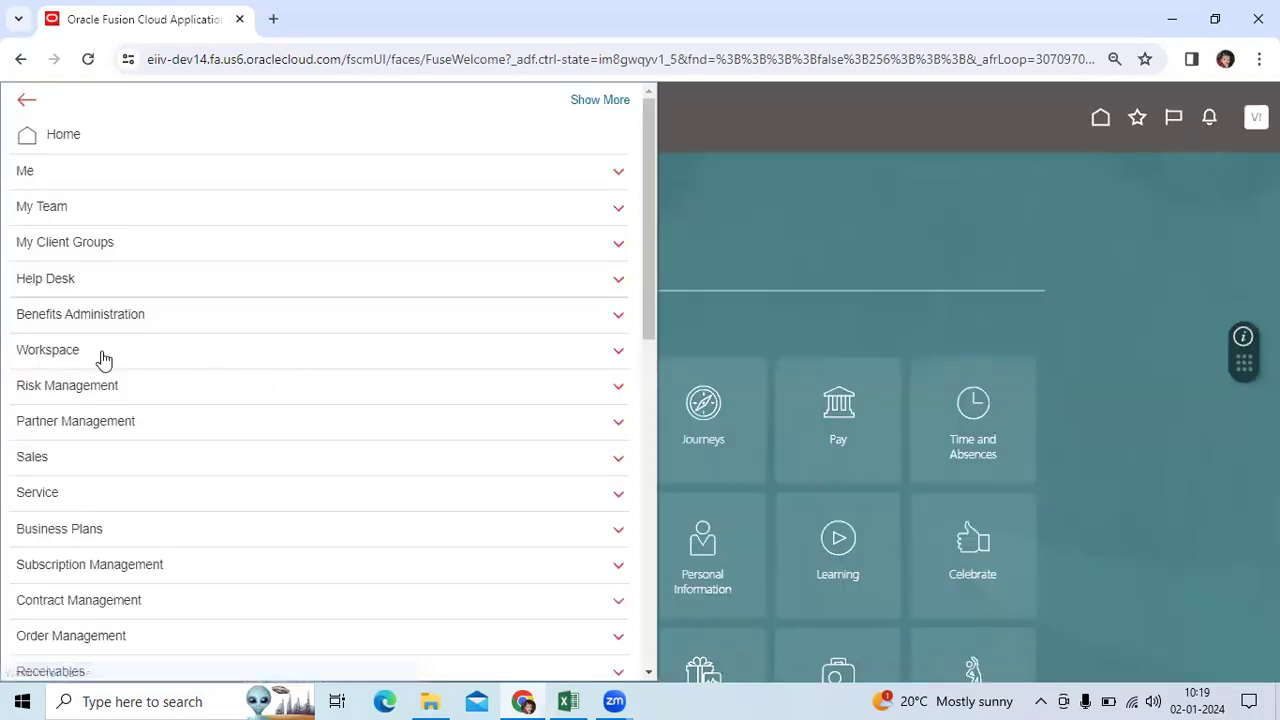
click(111, 176)
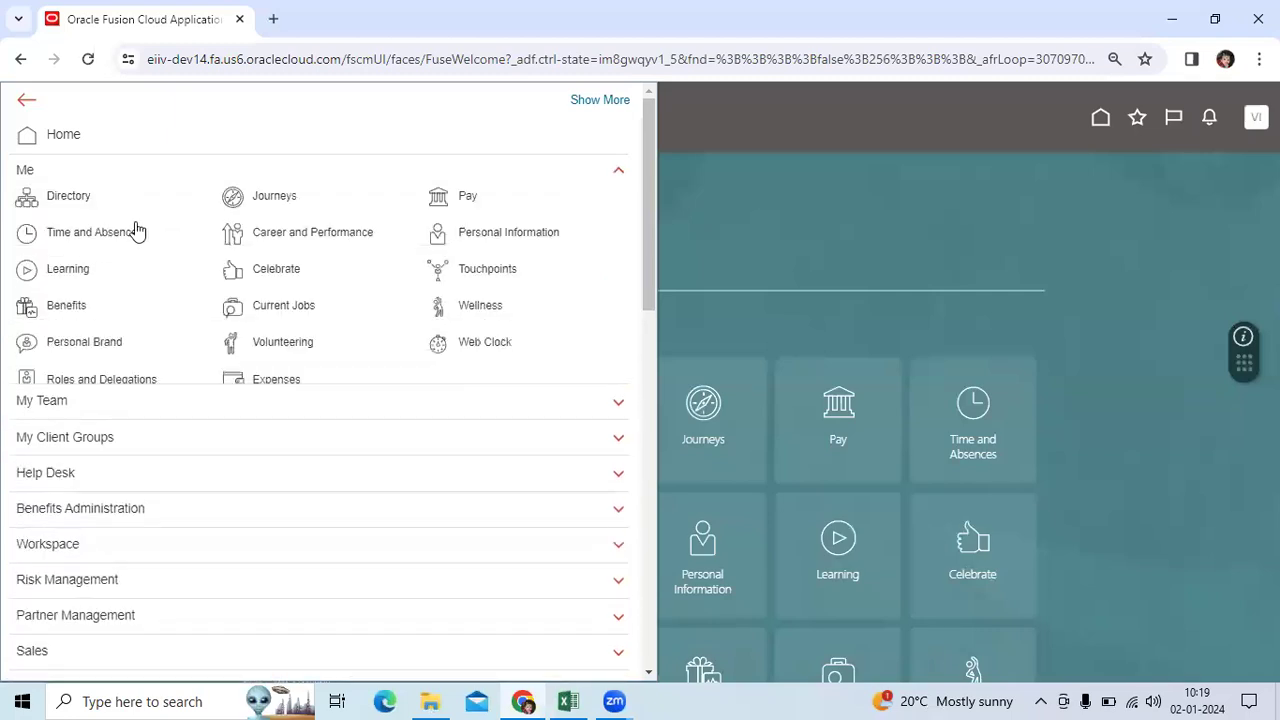
click(284, 380)
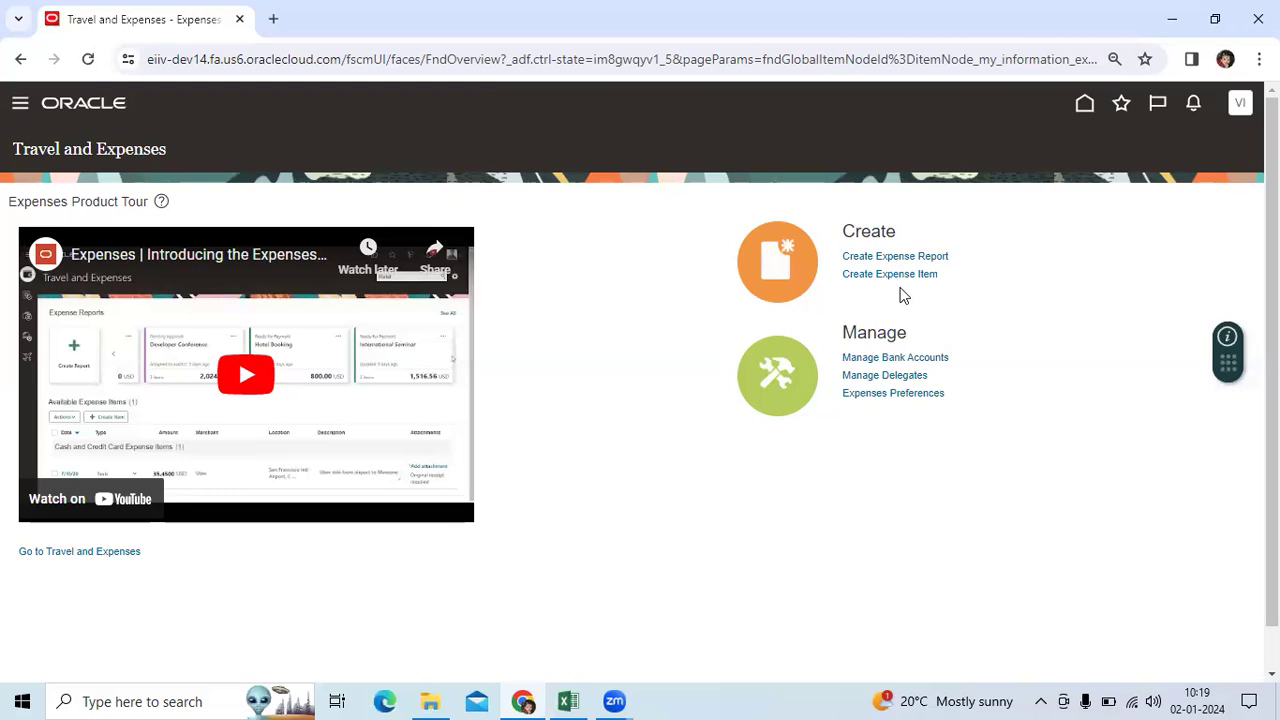
- Try to create an expense report from the Travel and Expenses page
click(926, 256)
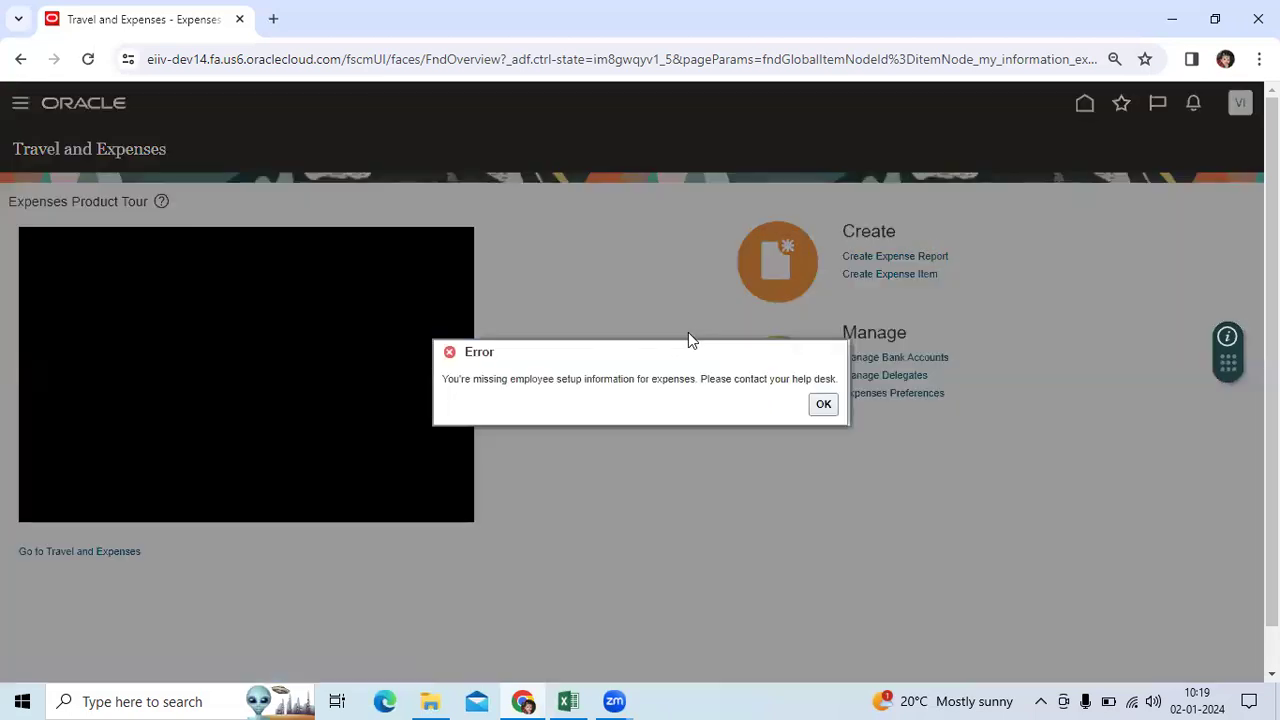
key(Return)
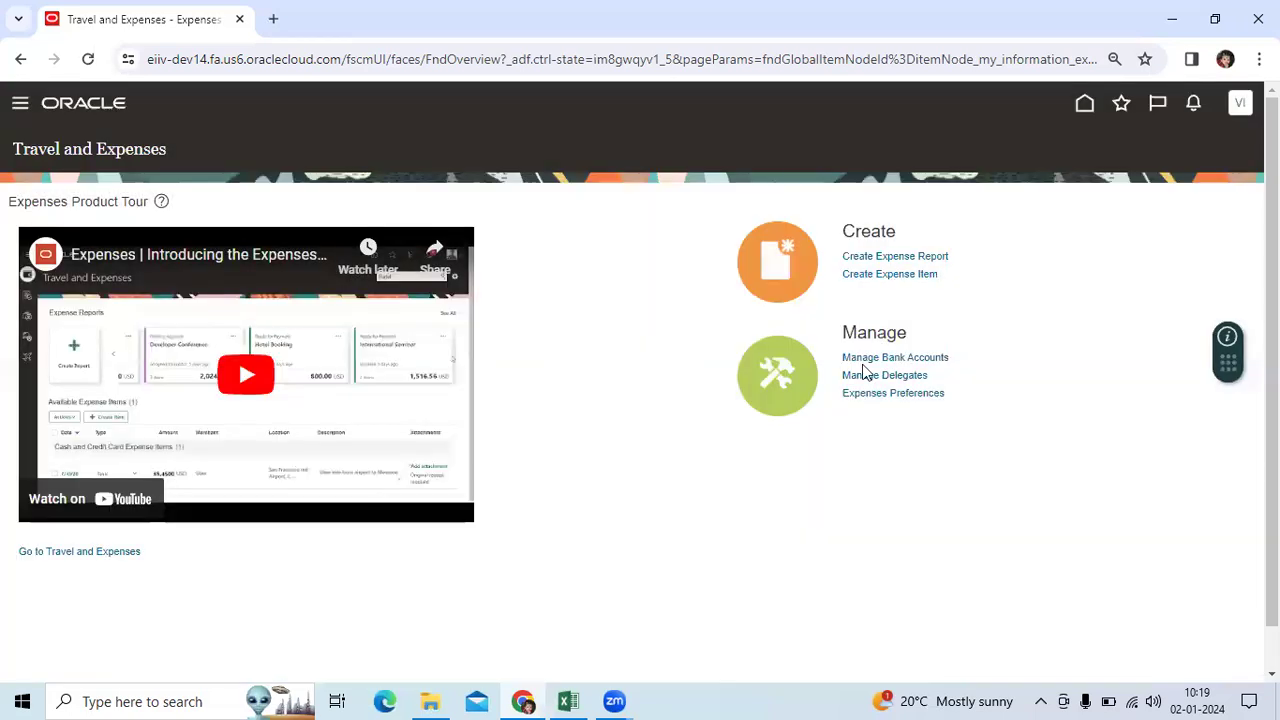
- Switch back to the Excel workbook and review the Cash Advances entry and its description in row 3
mouse_move(614, 700)
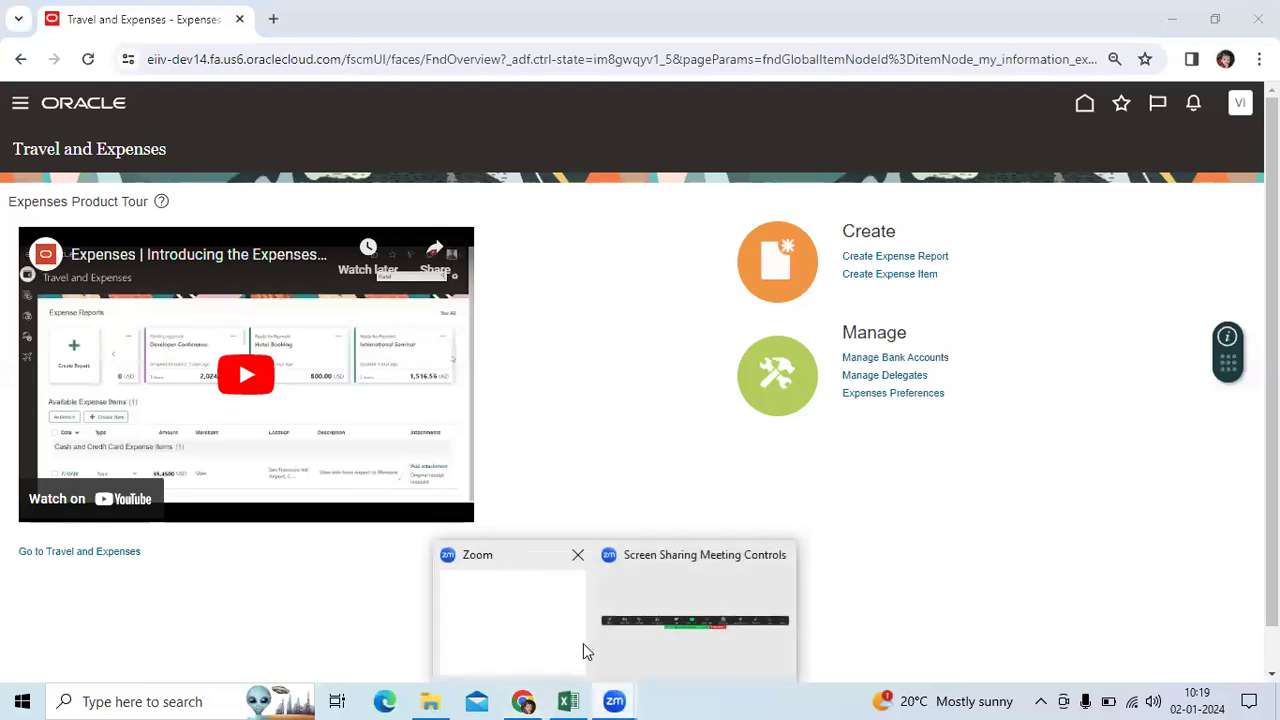
click(568, 701)
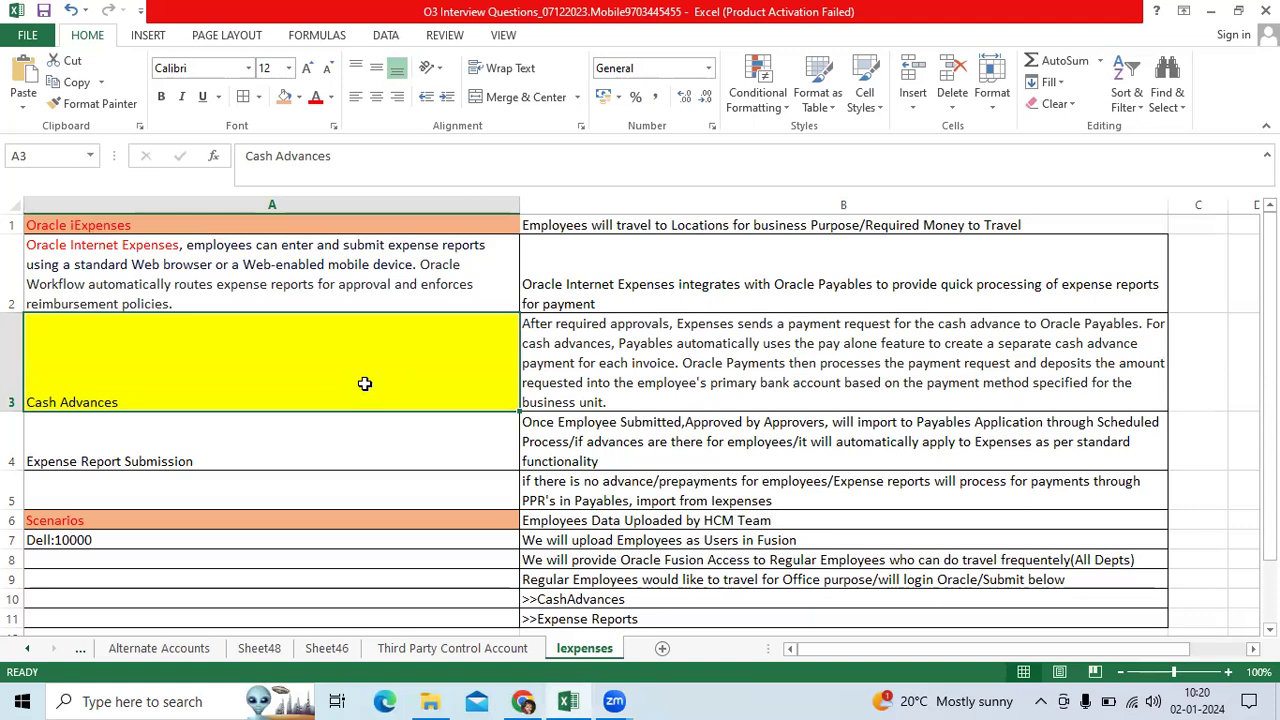
click(604, 376)
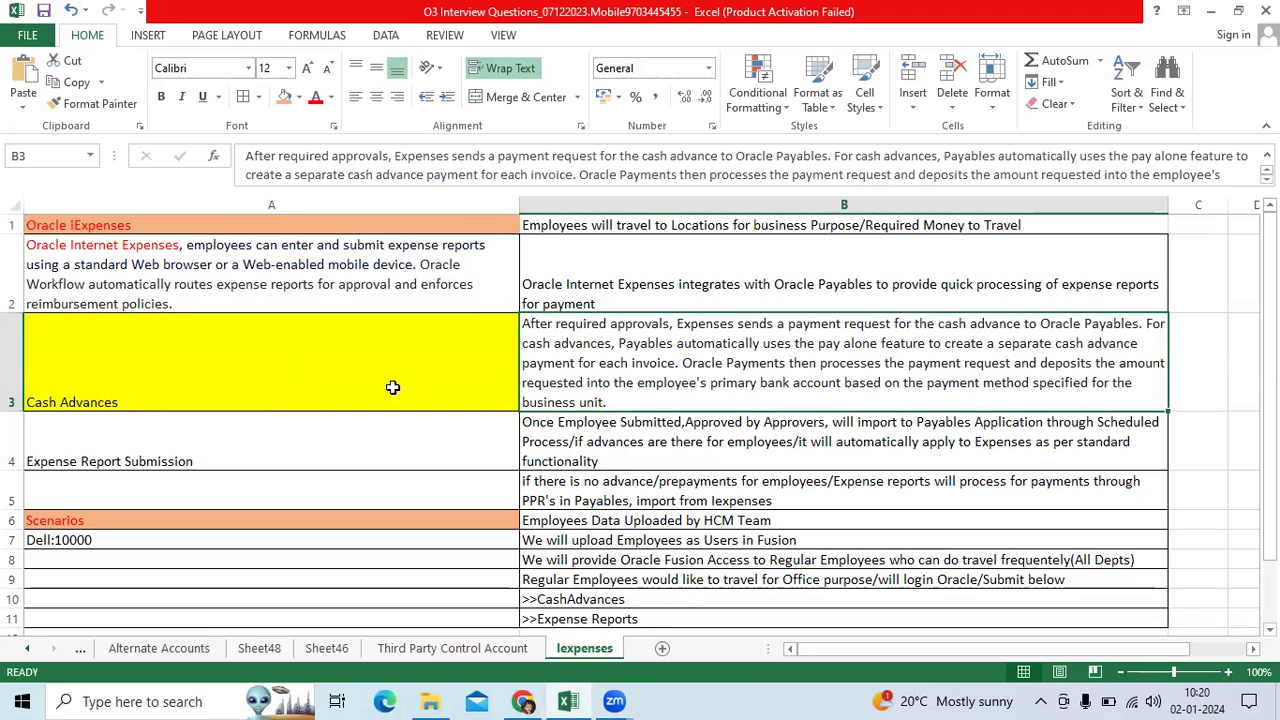
click(316, 388)
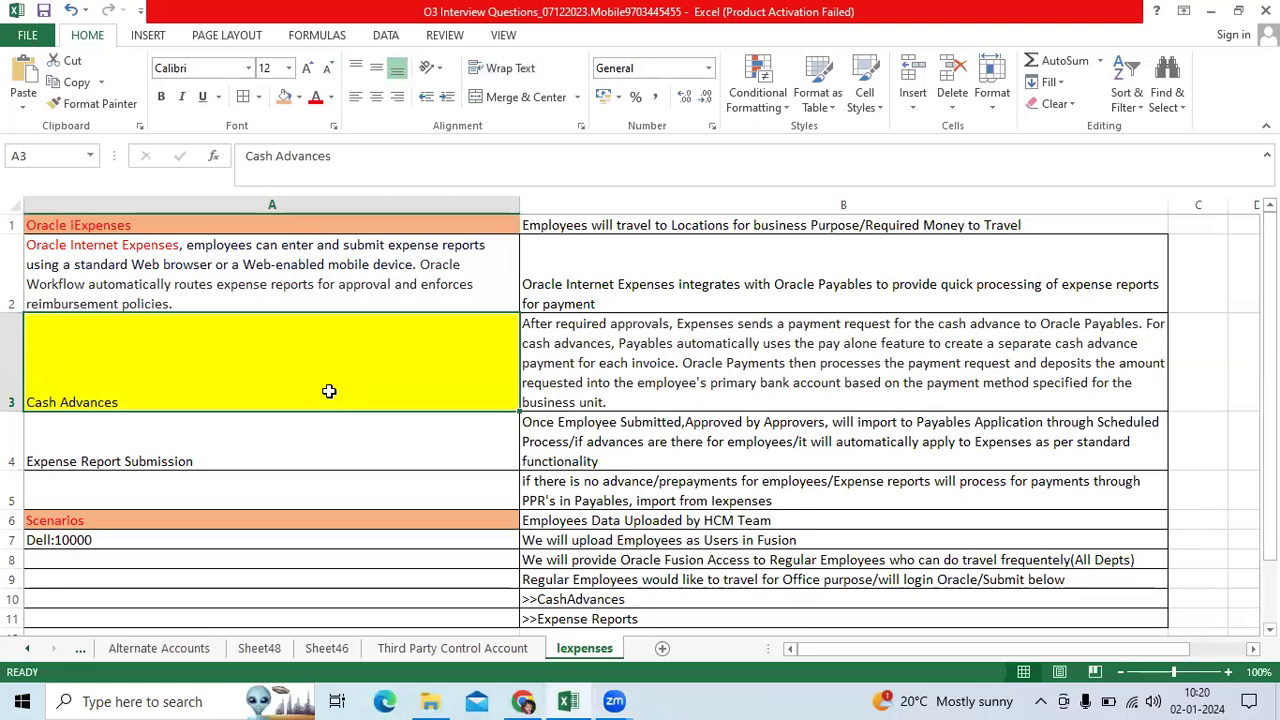
click(588, 388)
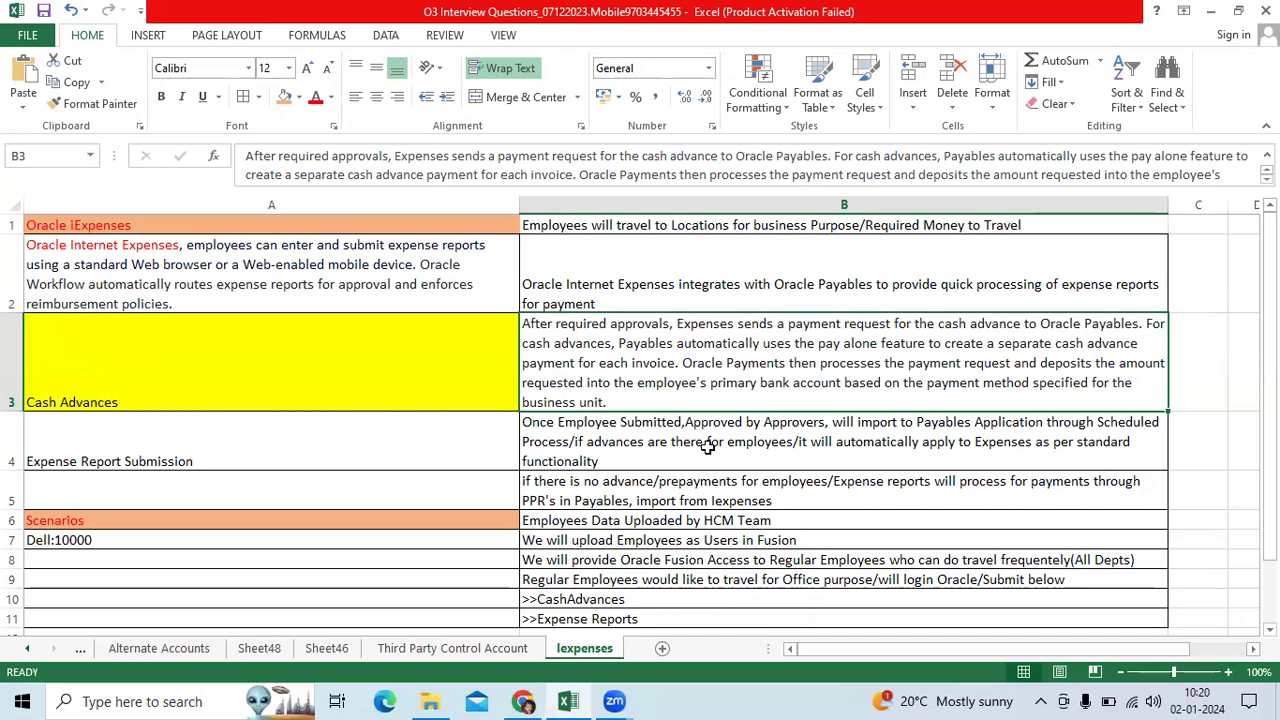
- Switch to Oracle Fusion in Chrome, open Scheduled Processes from Tools and start scheduling a new process
click(523, 701)
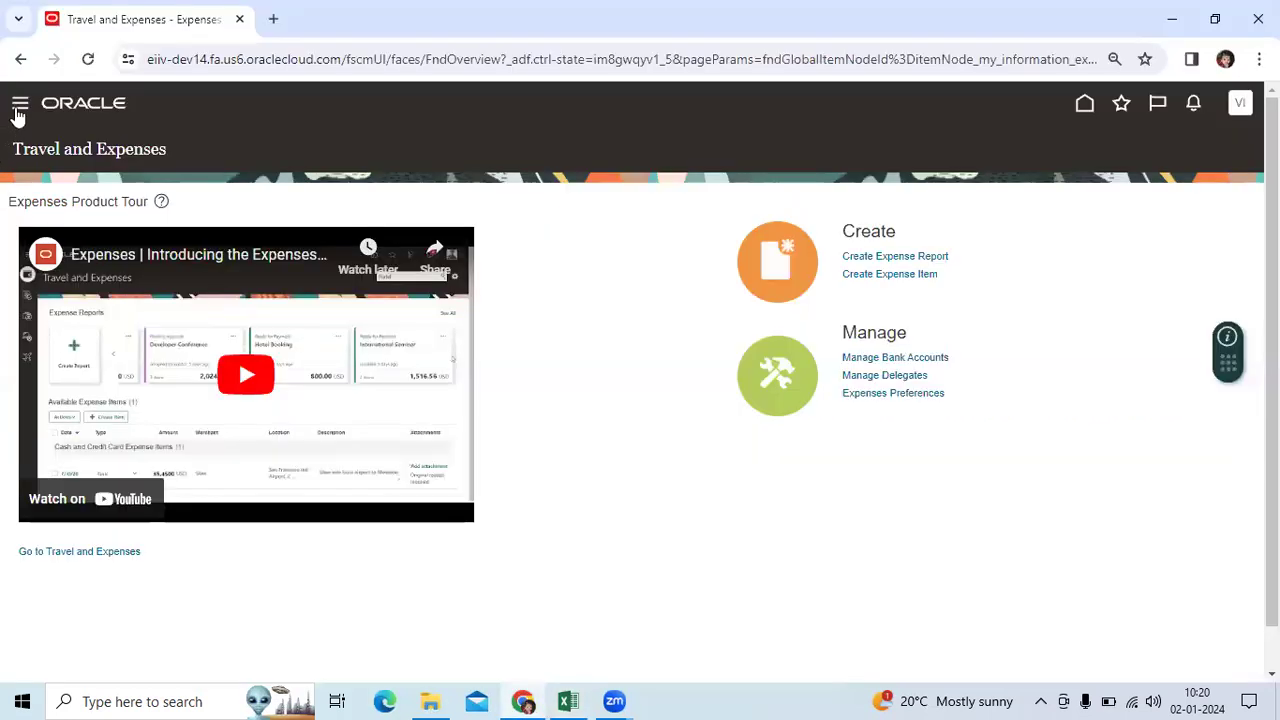
click(19, 106)
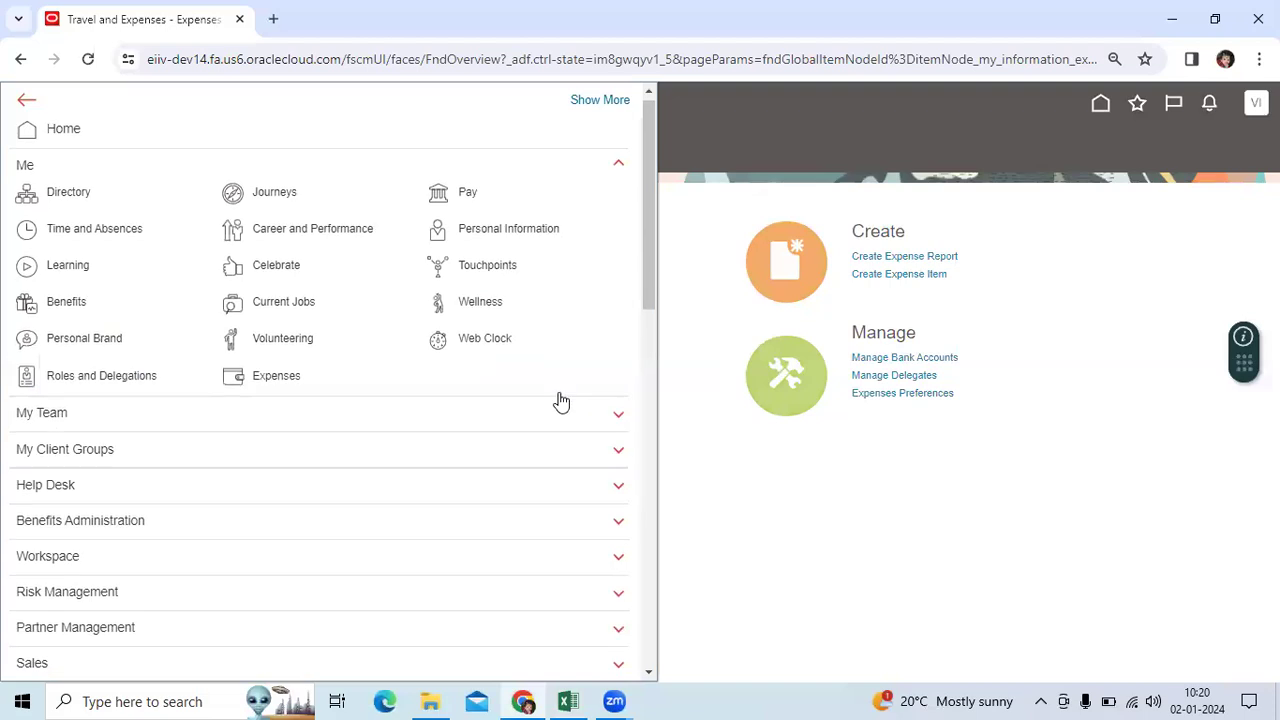
scroll(560, 400, down, 1)
scroll(560, 400, up, 1)
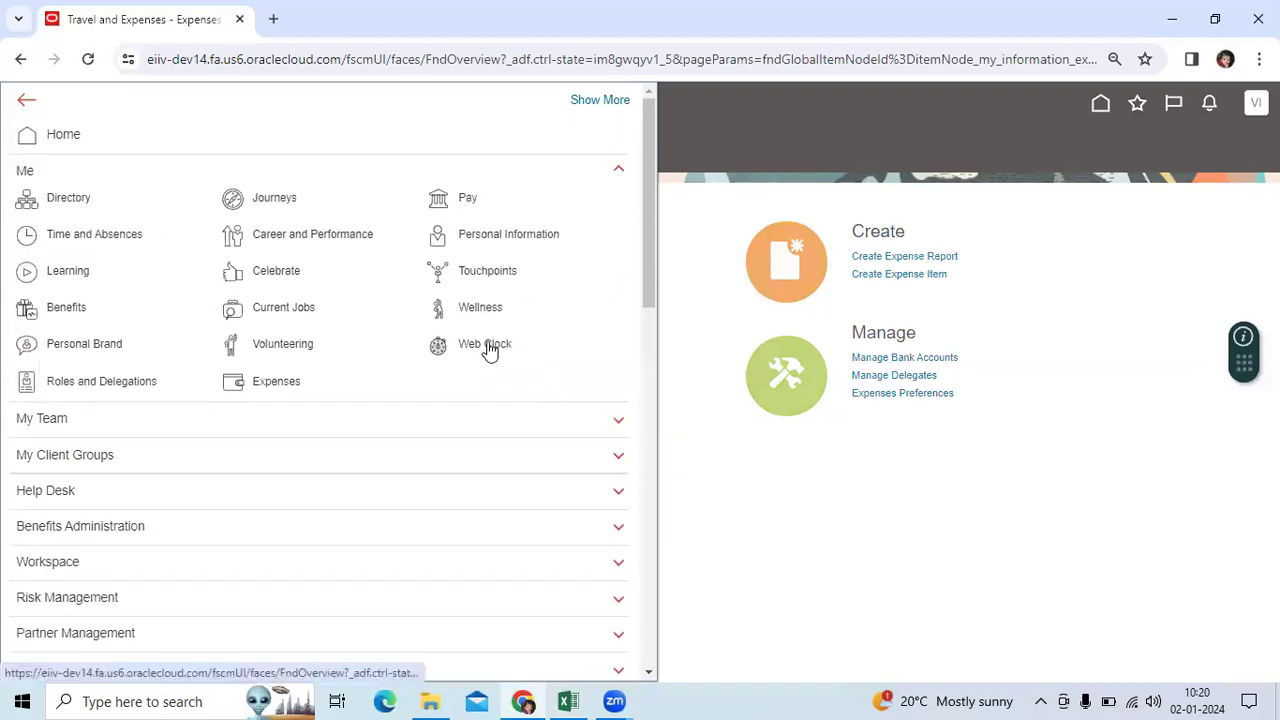
click(25, 176)
scroll(368, 415, down, 5)
scroll(366, 442, down, 3)
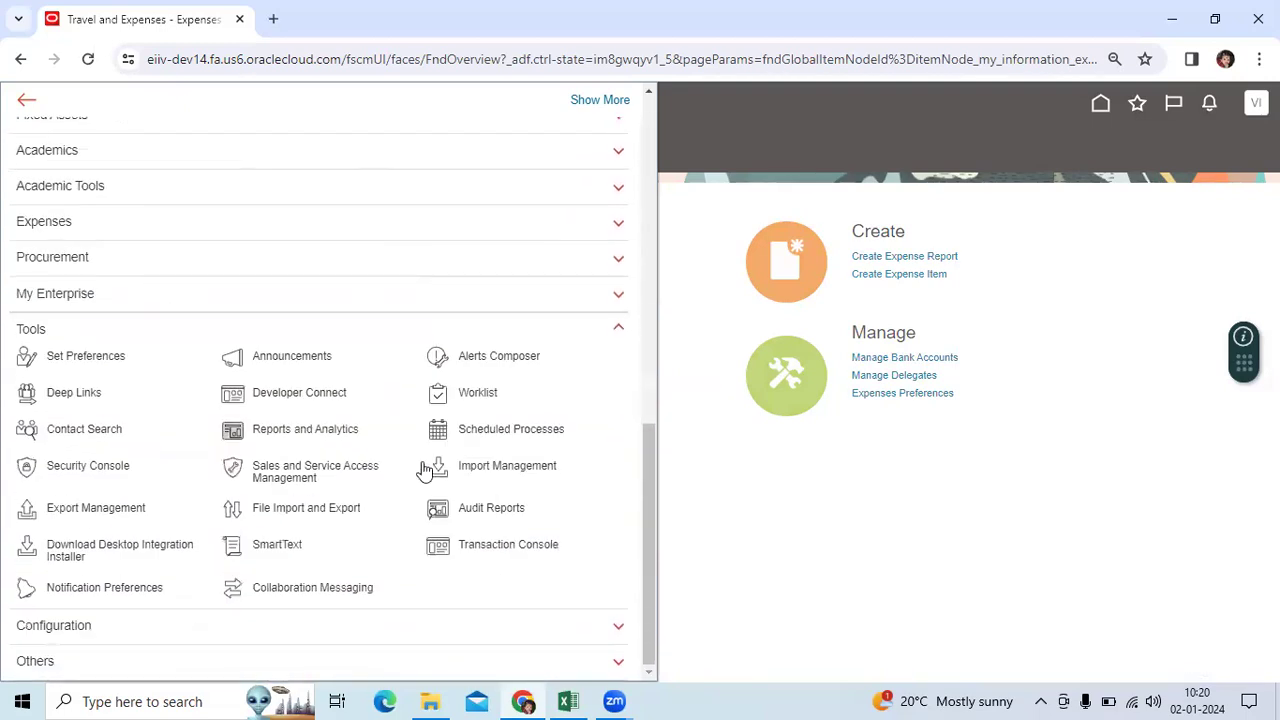
click(508, 432)
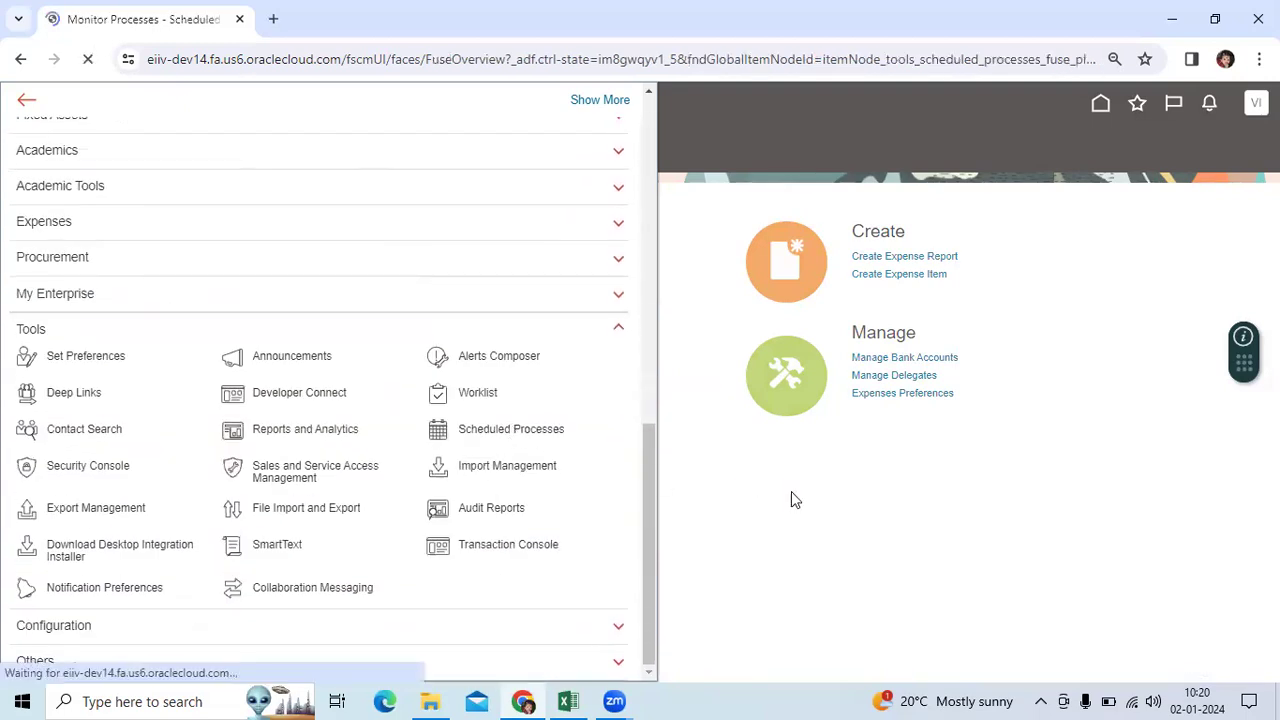
click(200, 310)
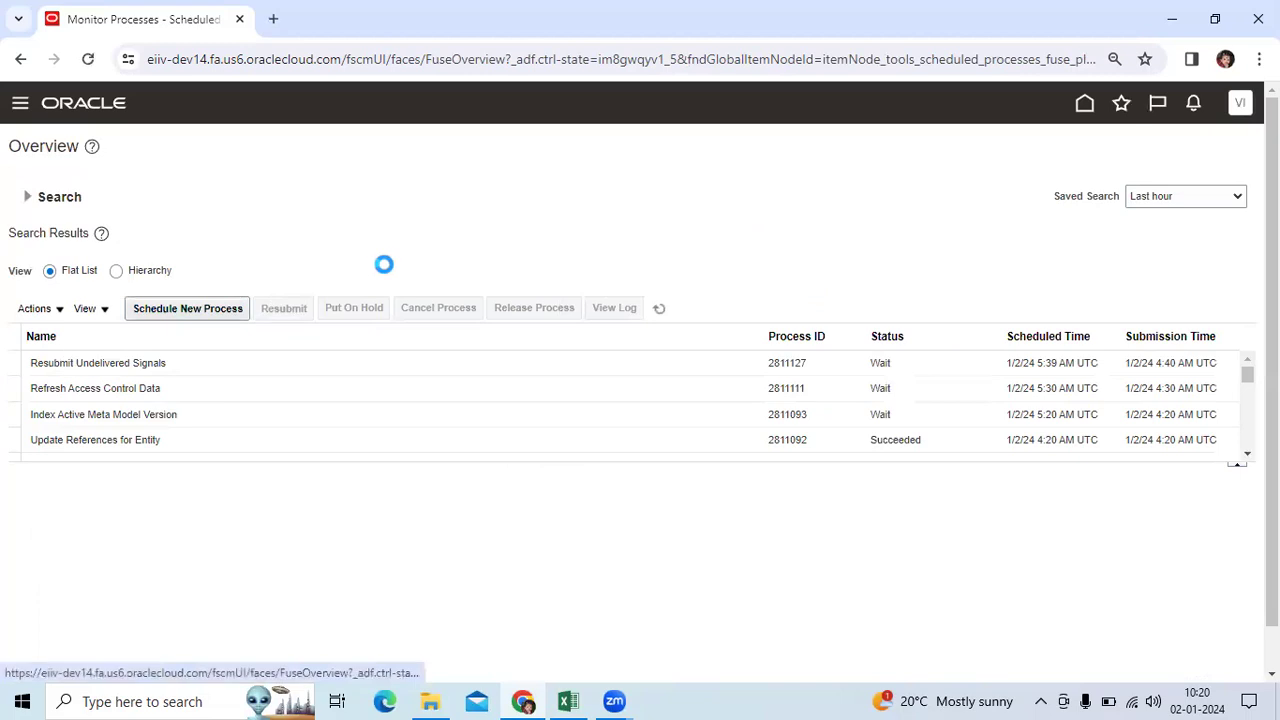
- Switch to the Excel workbook and copy the process name "Process Expense Reimbursements and Cash Advances" from cell B13
click(578, 700)
scroll(603, 590, down, 3)
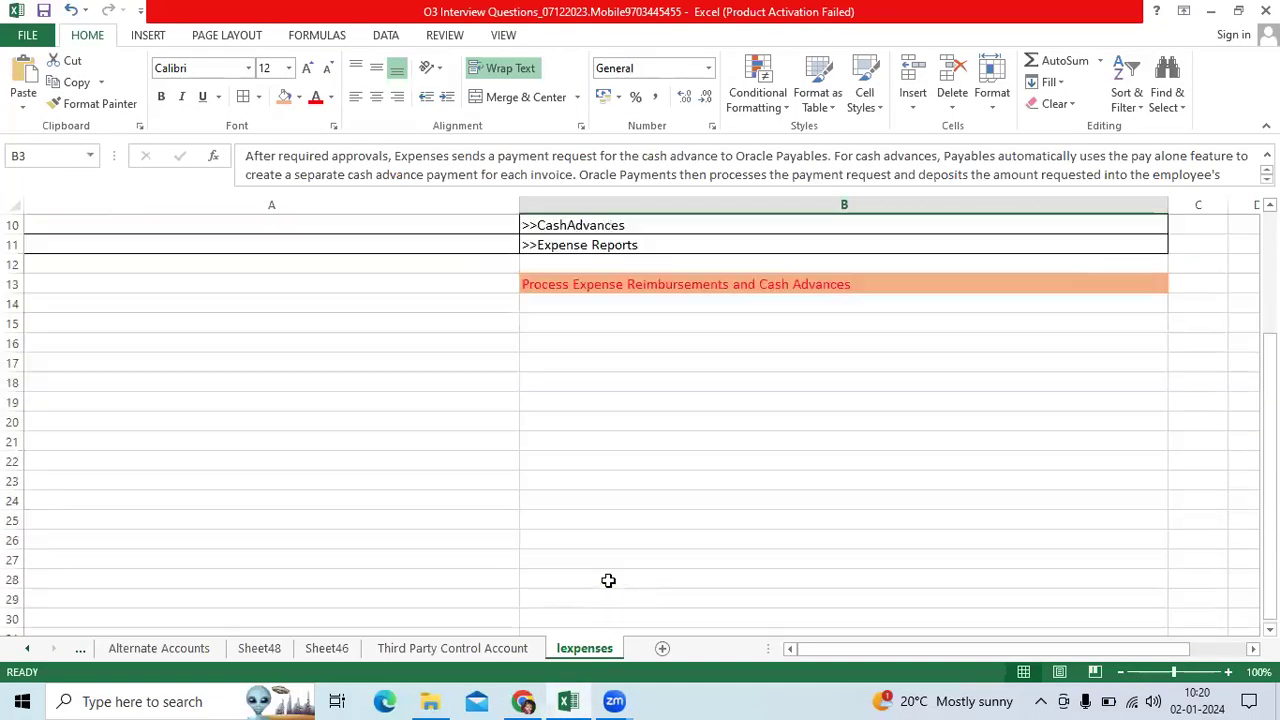
click(706, 286)
key(ctrl+c)
- Back in Oracle Fusion, search for the job "Process Expense Reimbursements and Cash Advances", select it and open its process details
key(alt+Tab)
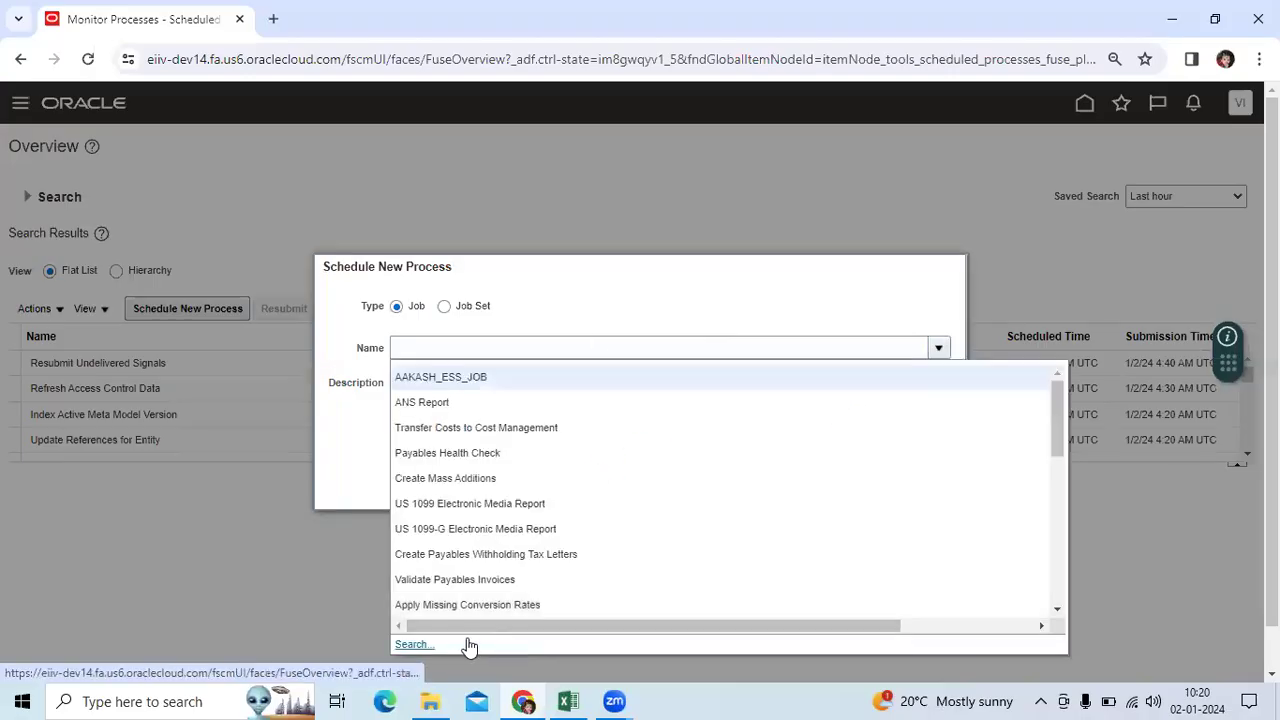
click(414, 641)
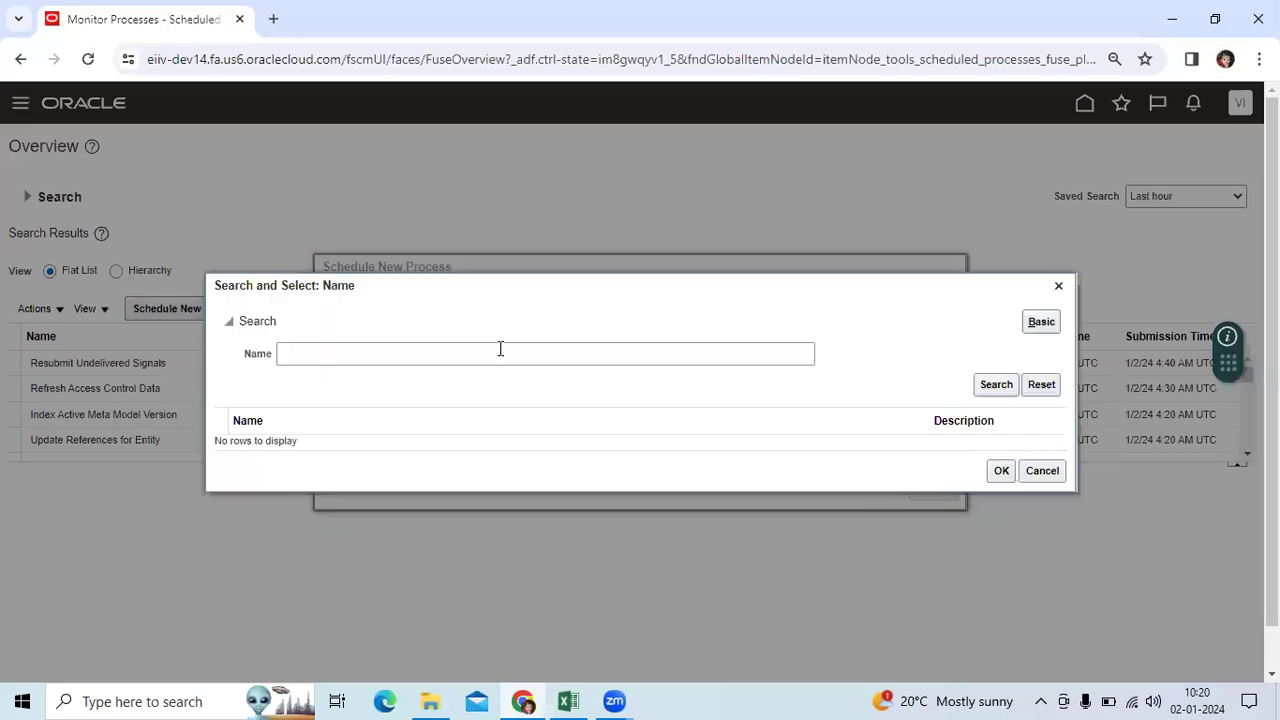
click(500, 350)
key(ctrl+v)
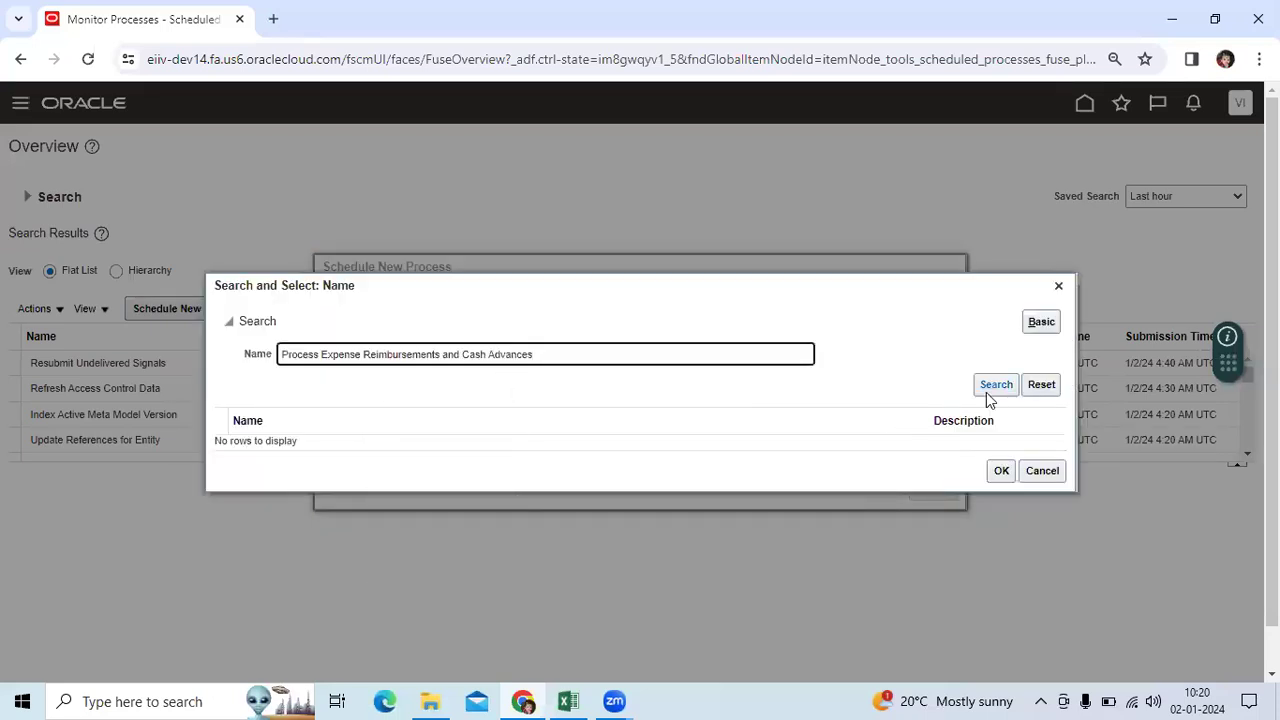
click(988, 390)
click(563, 446)
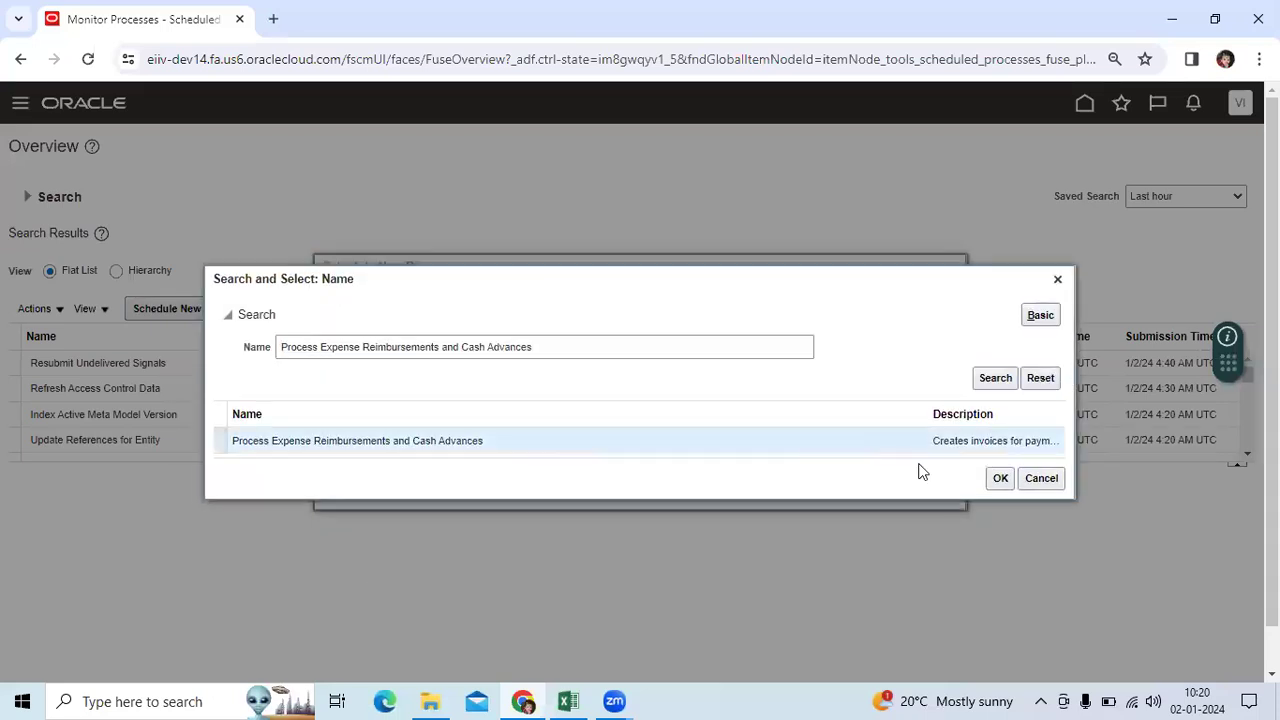
click(1001, 484)
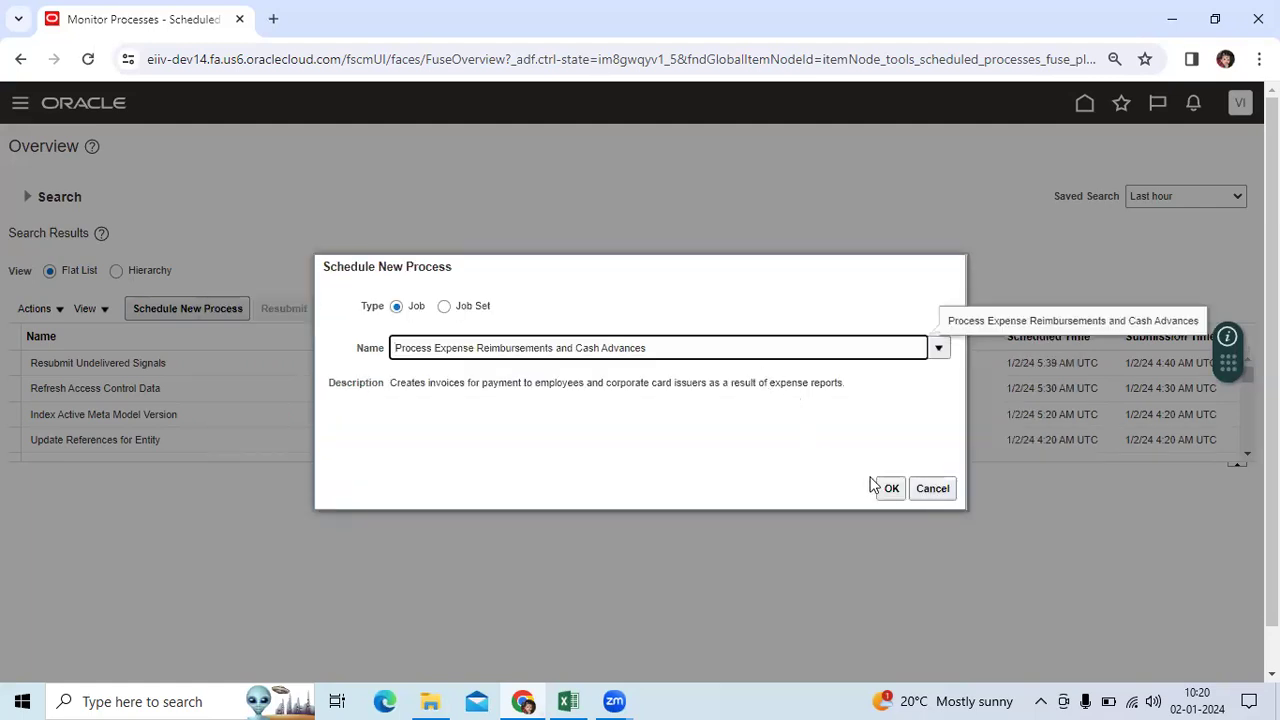
click(889, 488)
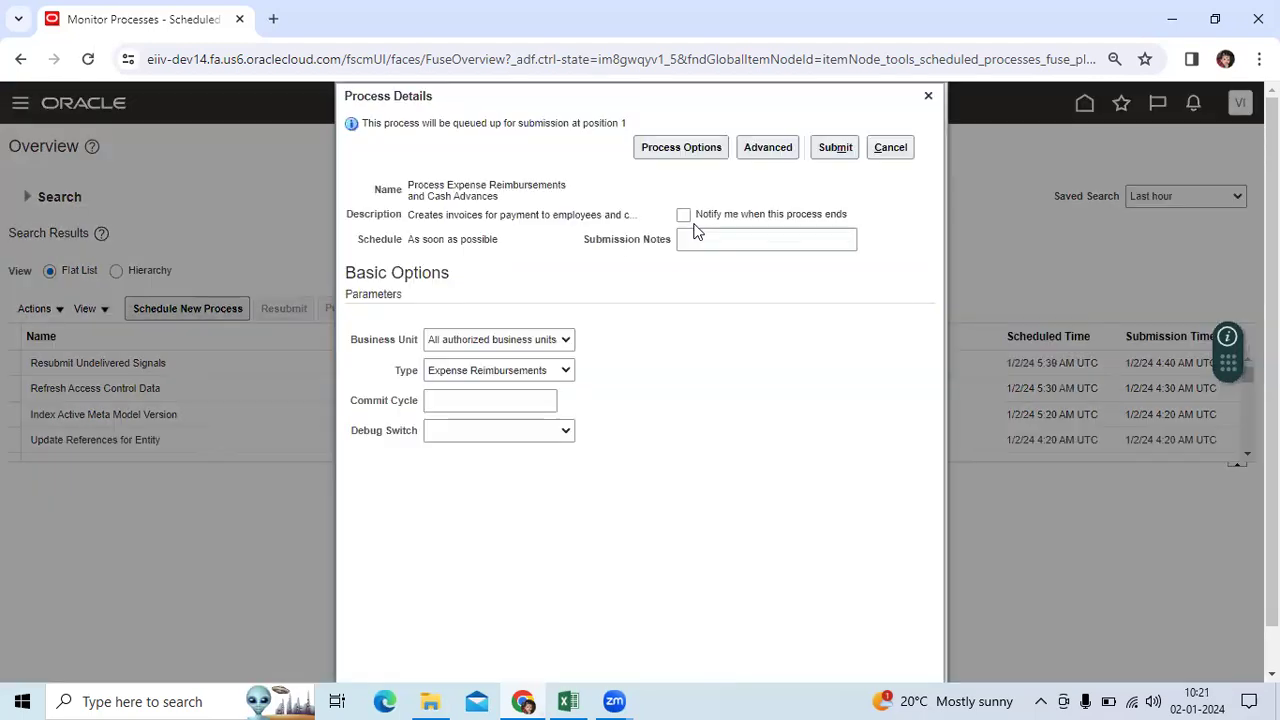
- Examine the Business Unit and Type parameters of the process, then cancel its submission
drag(363, 340, 419, 372)
click(888, 150)
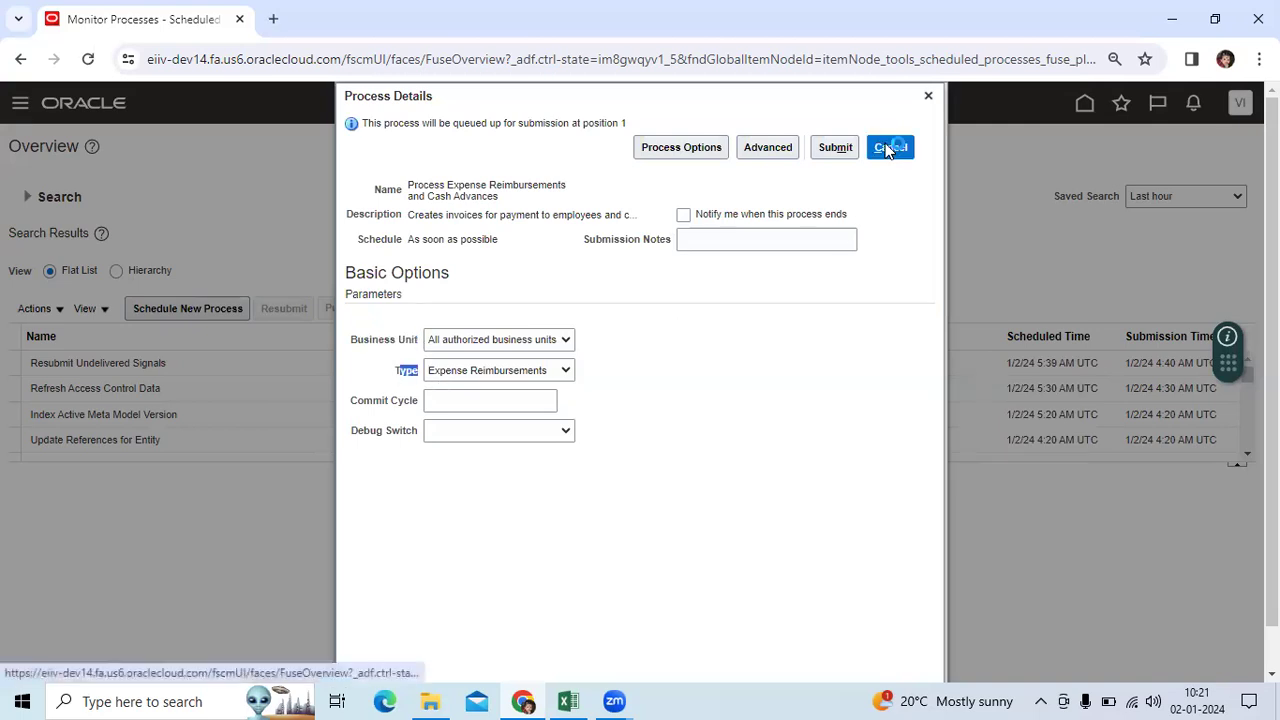
- Switch to the Excel workbook and color the words "payment request" red in the Cash Advances description in cell B3
click(567, 701)
scroll(666, 404, up, 4)
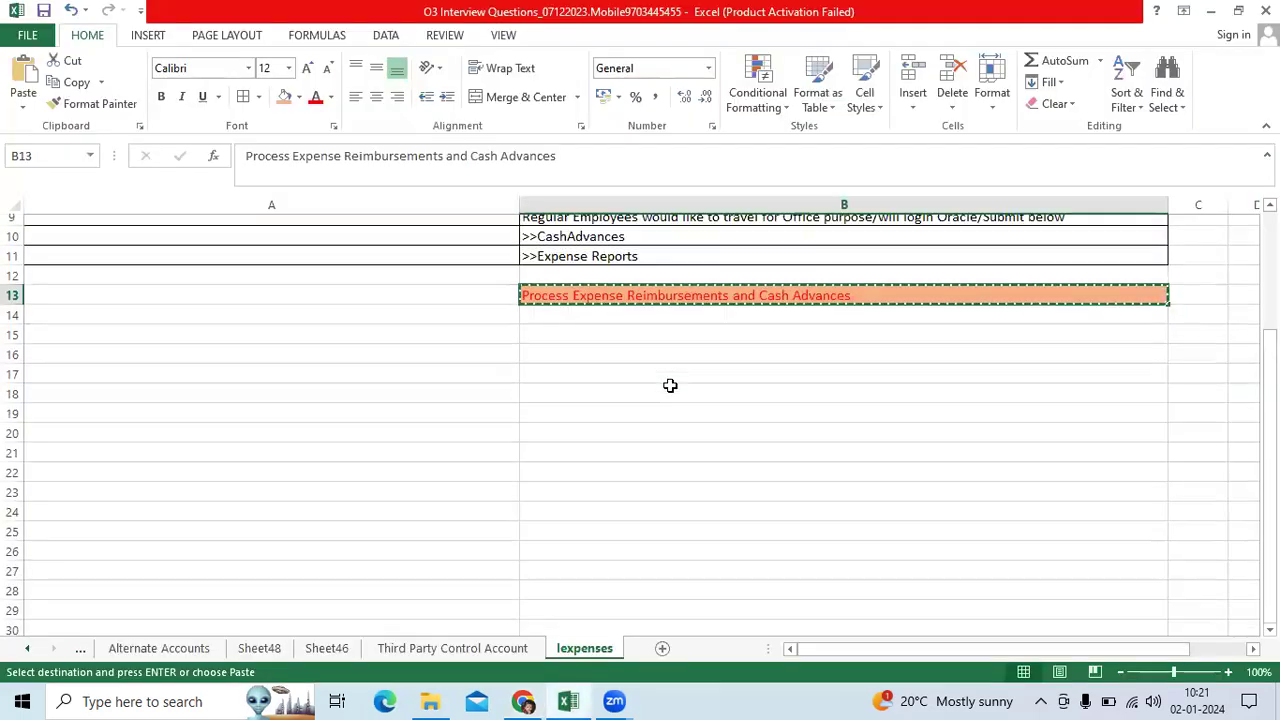
click(658, 378)
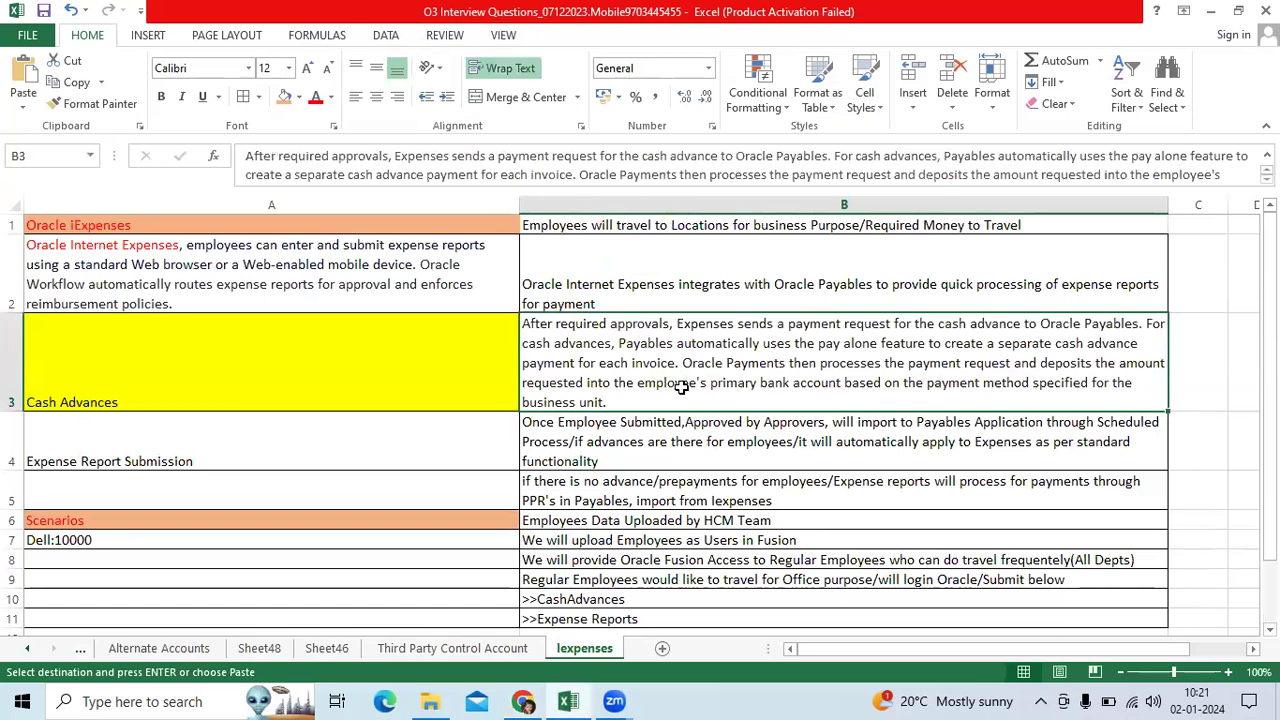
double_click(1010, 362)
drag(1010, 362, 909, 363)
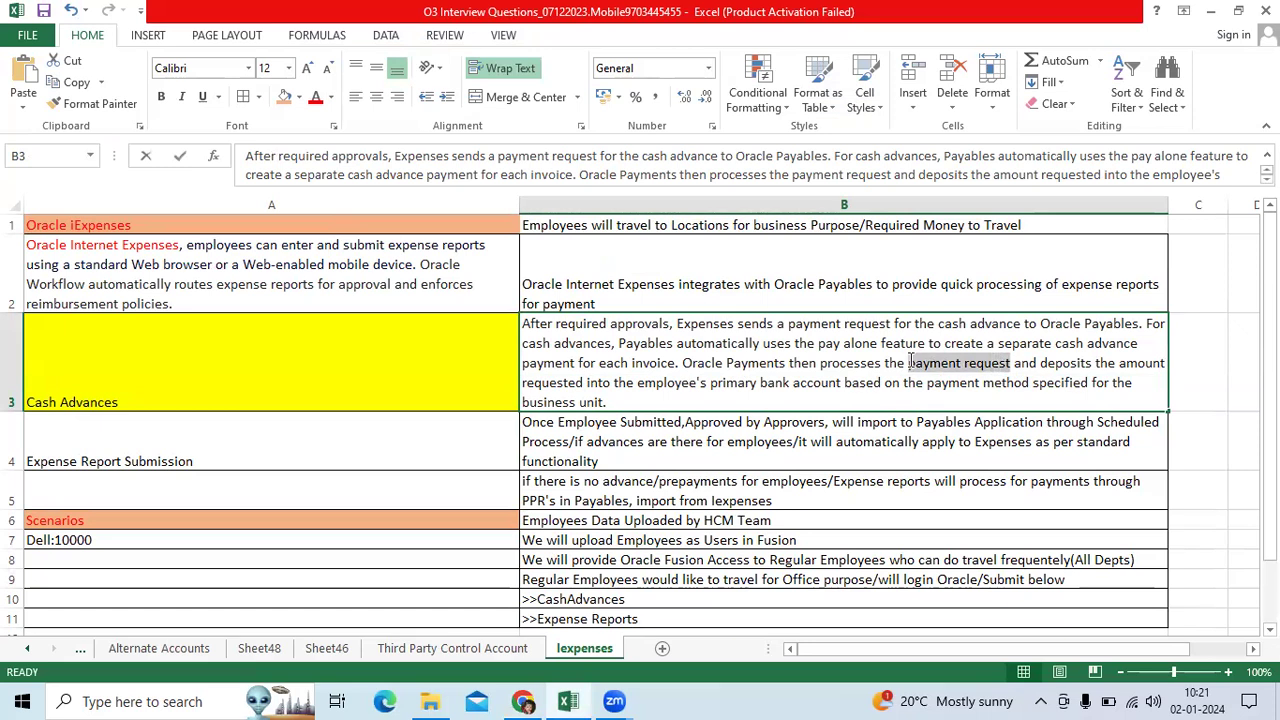
click(316, 97)
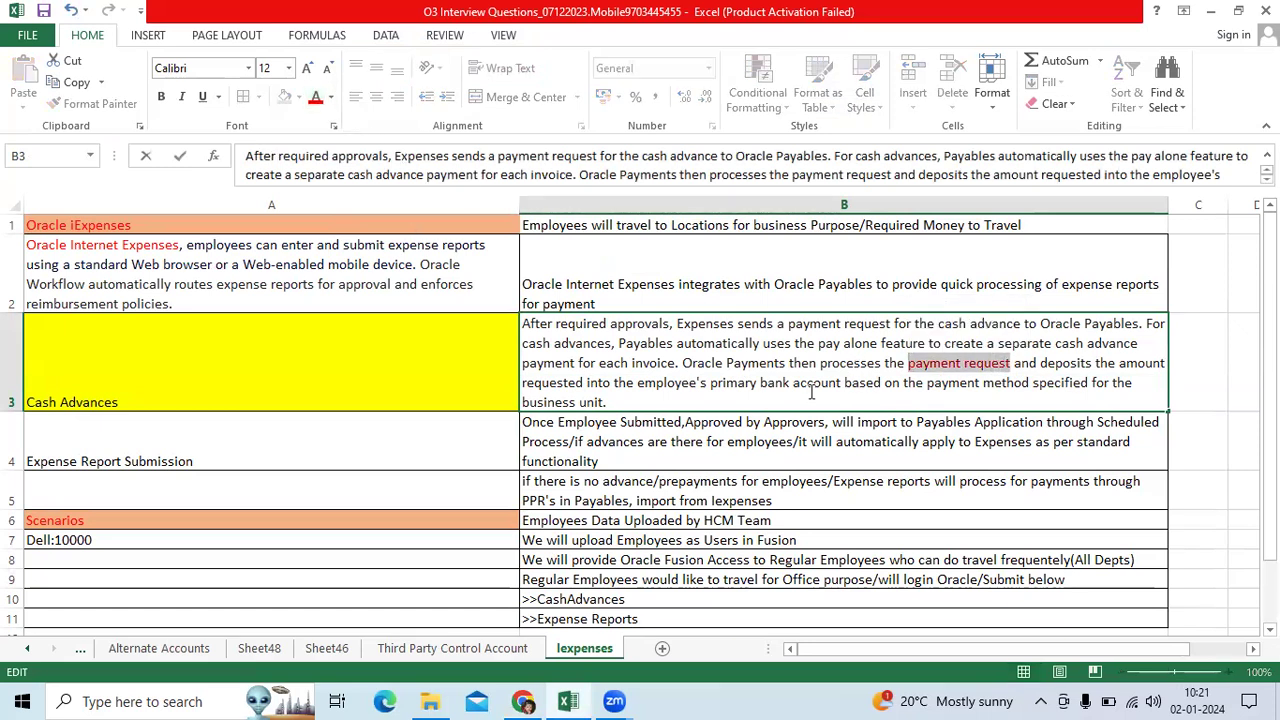
- Leave the Cash Advances description in cell B3, switch to Oracle Fusion and open the Expenses work area
click(768, 401)
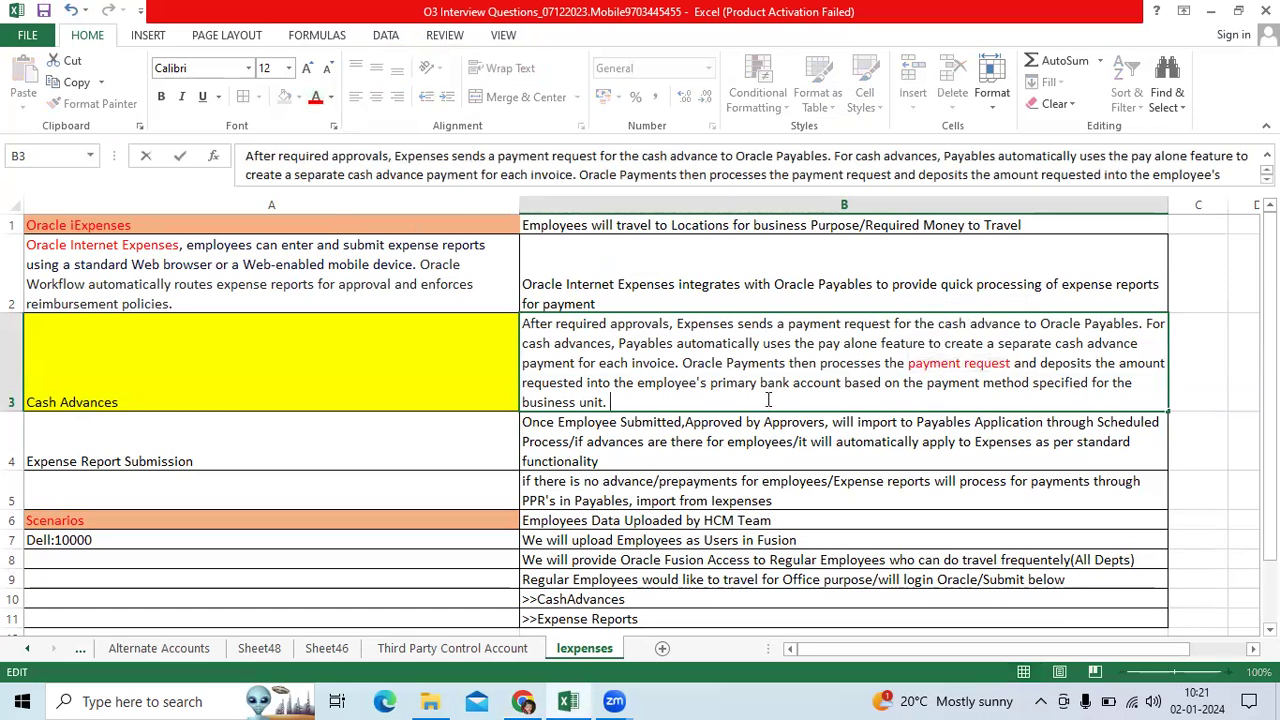
click(347, 458)
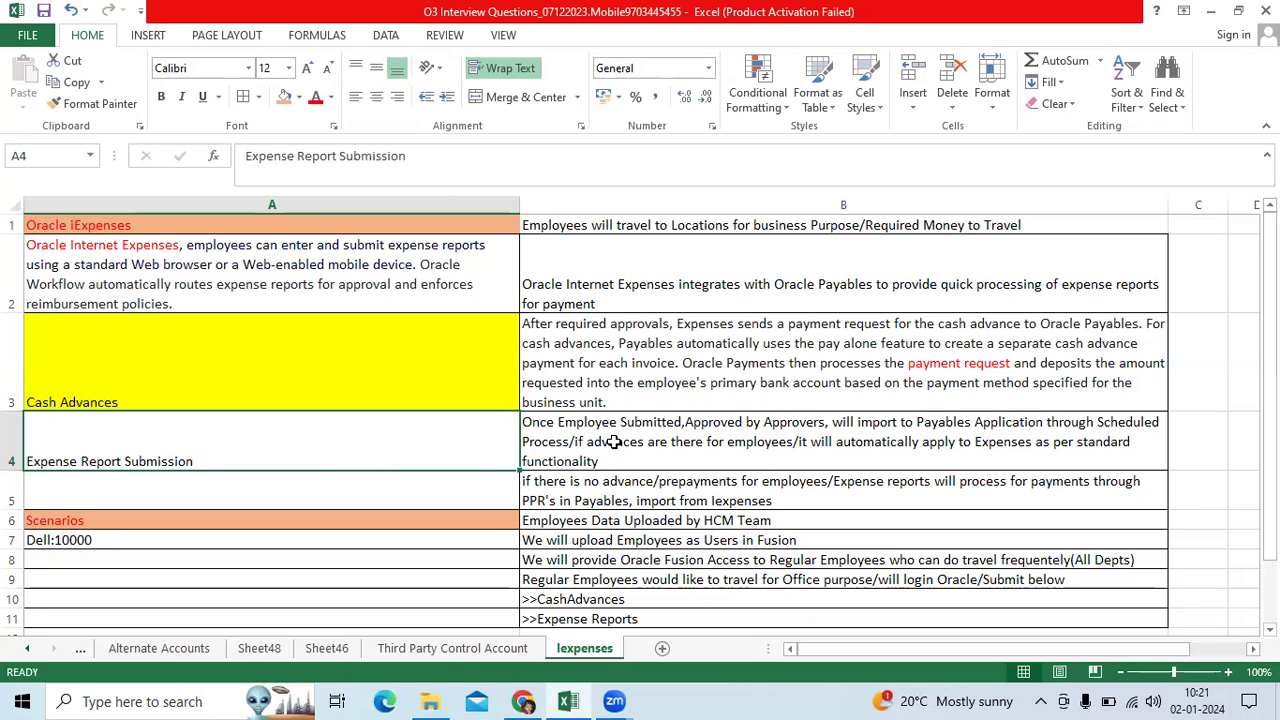
click(522, 701)
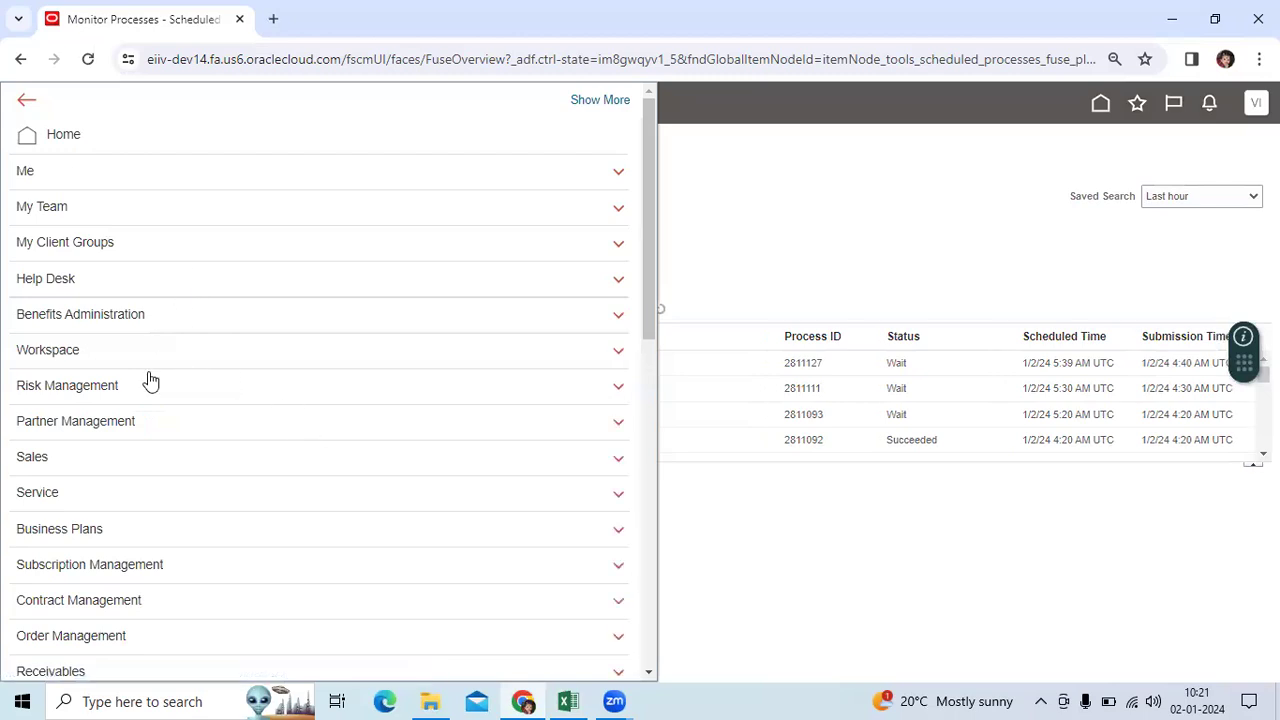
click(208, 180)
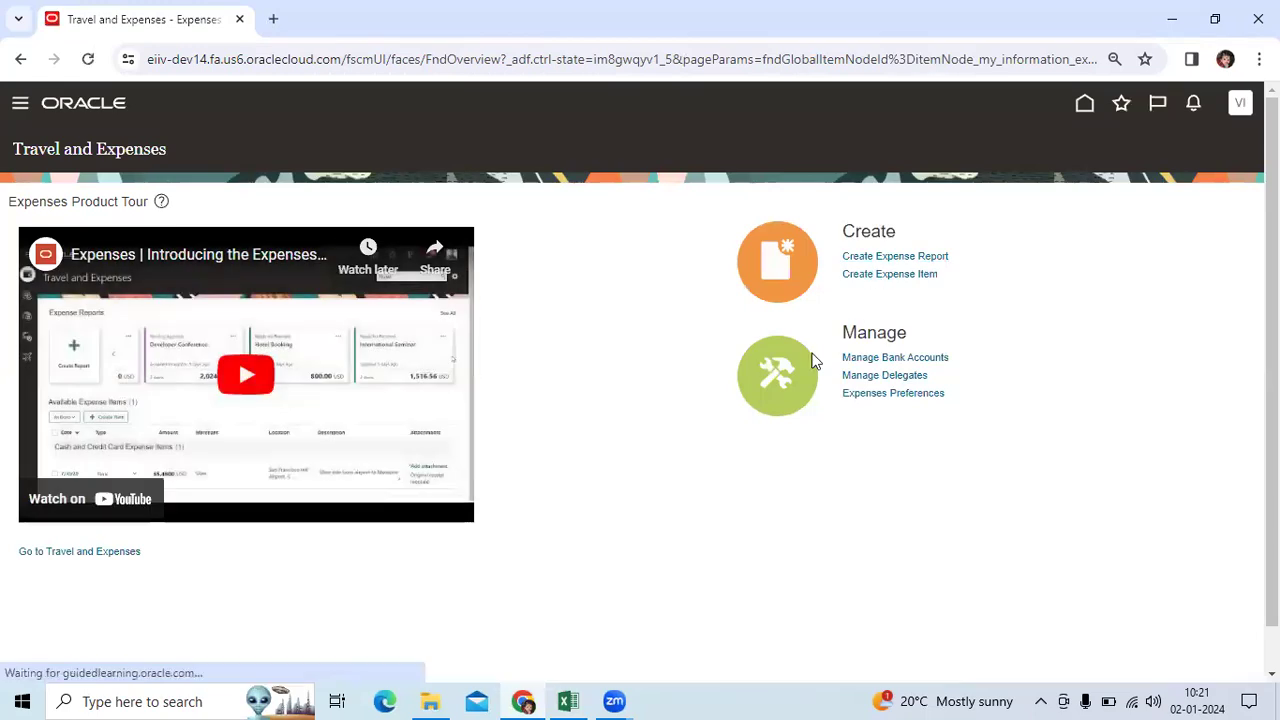
- Switch to the Excel workbook and review the Cash Advances and Expense Report Submission notes in cells B3 and B4
click(568, 701)
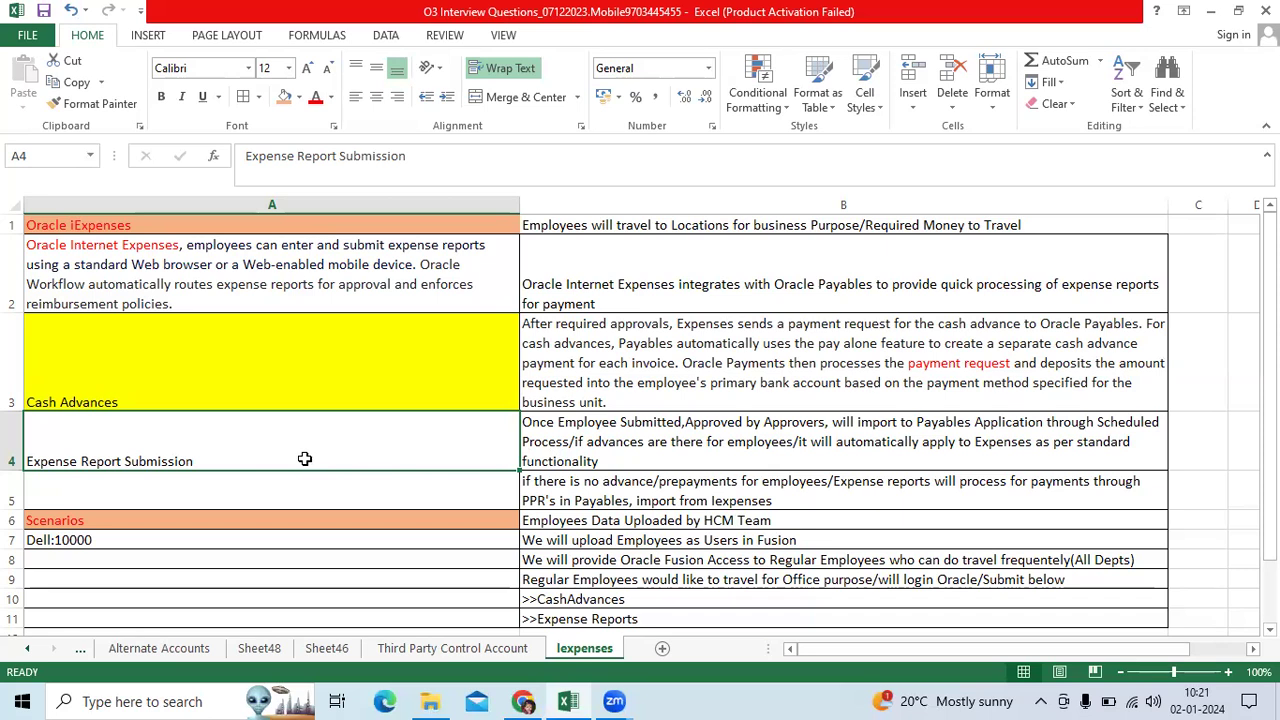
click(546, 367)
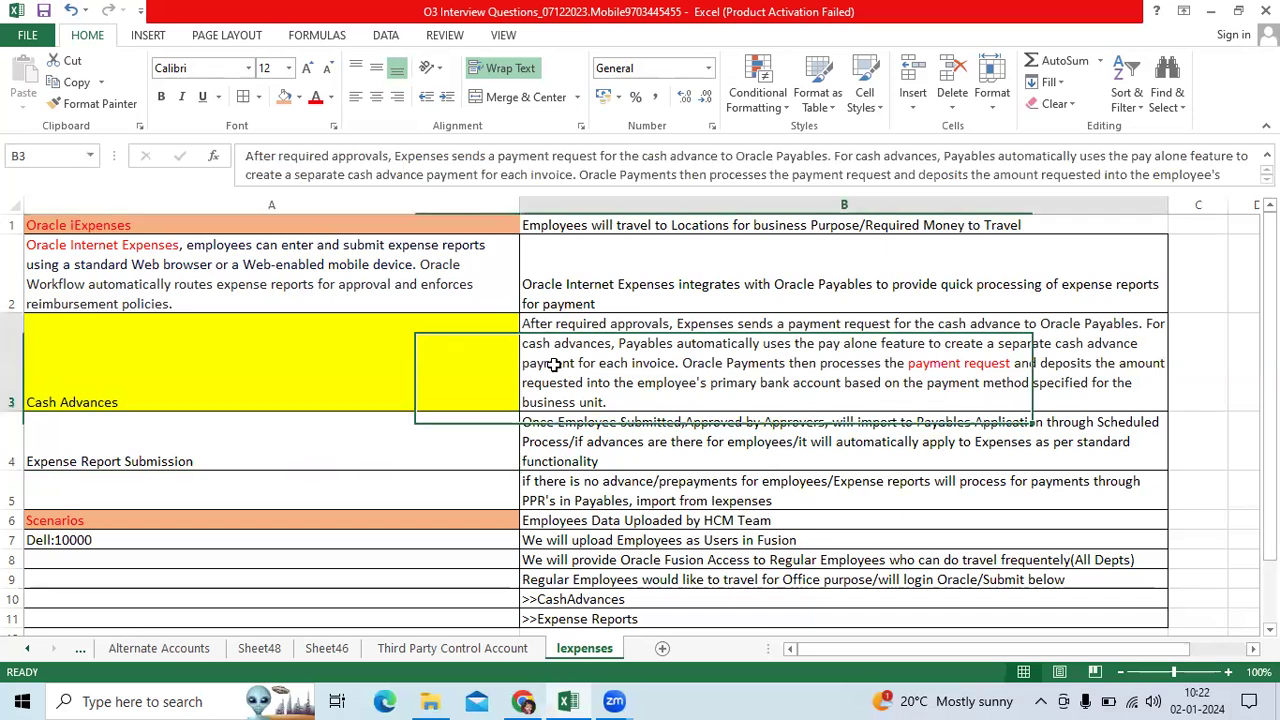
click(557, 441)
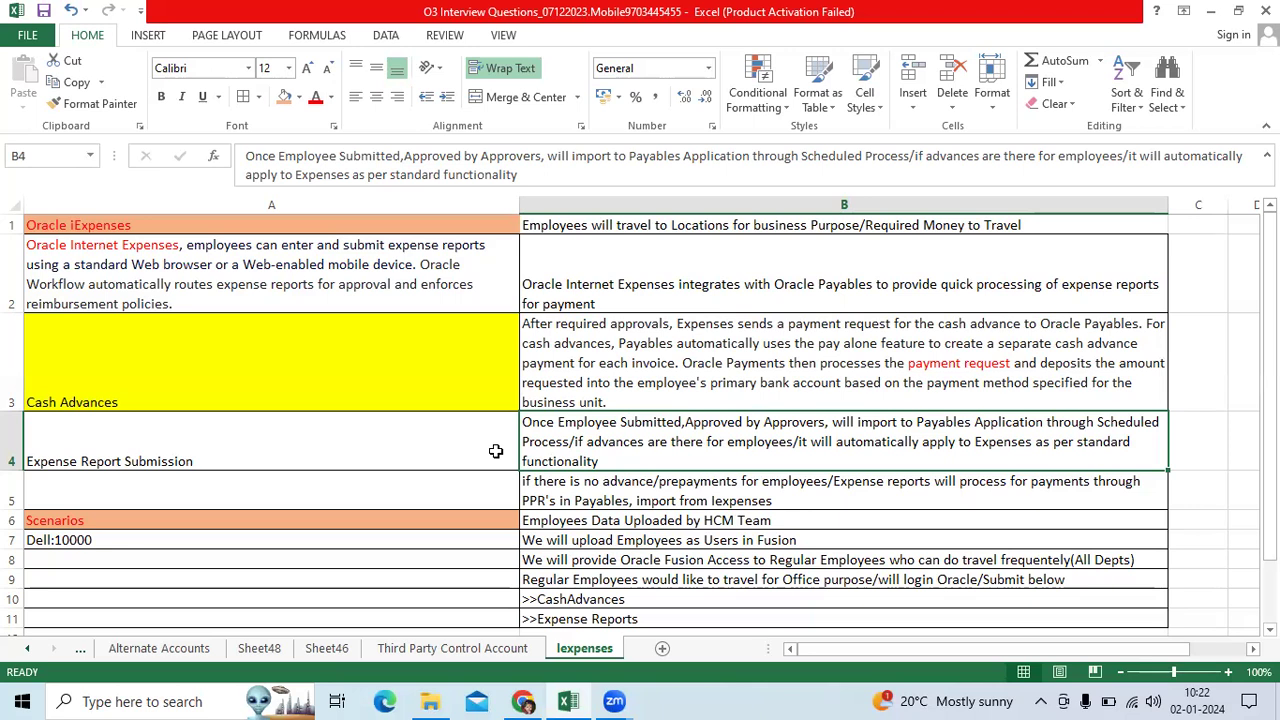
- Add the word "Employees" to the Dell scenario in cell A7 so it reads "Dell:10000 Employees"
scroll(466, 466, down, 1)
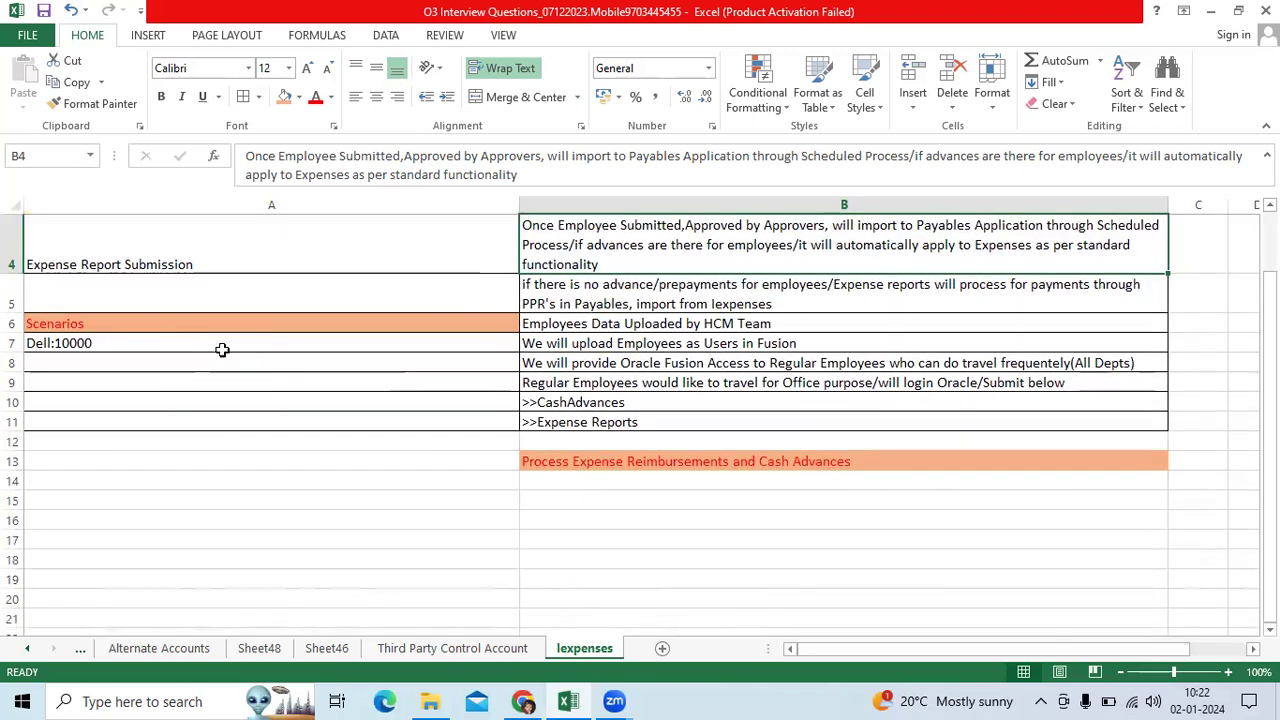
drag(170, 329, 768, 420)
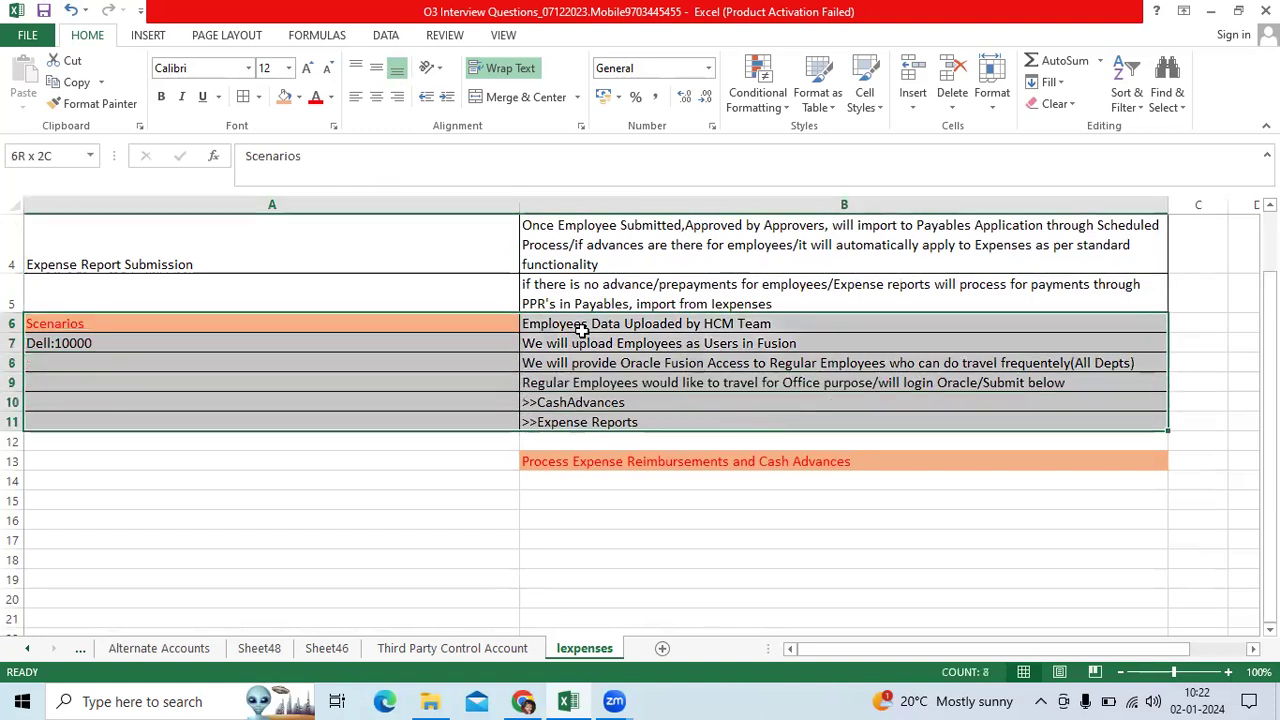
click(166, 326)
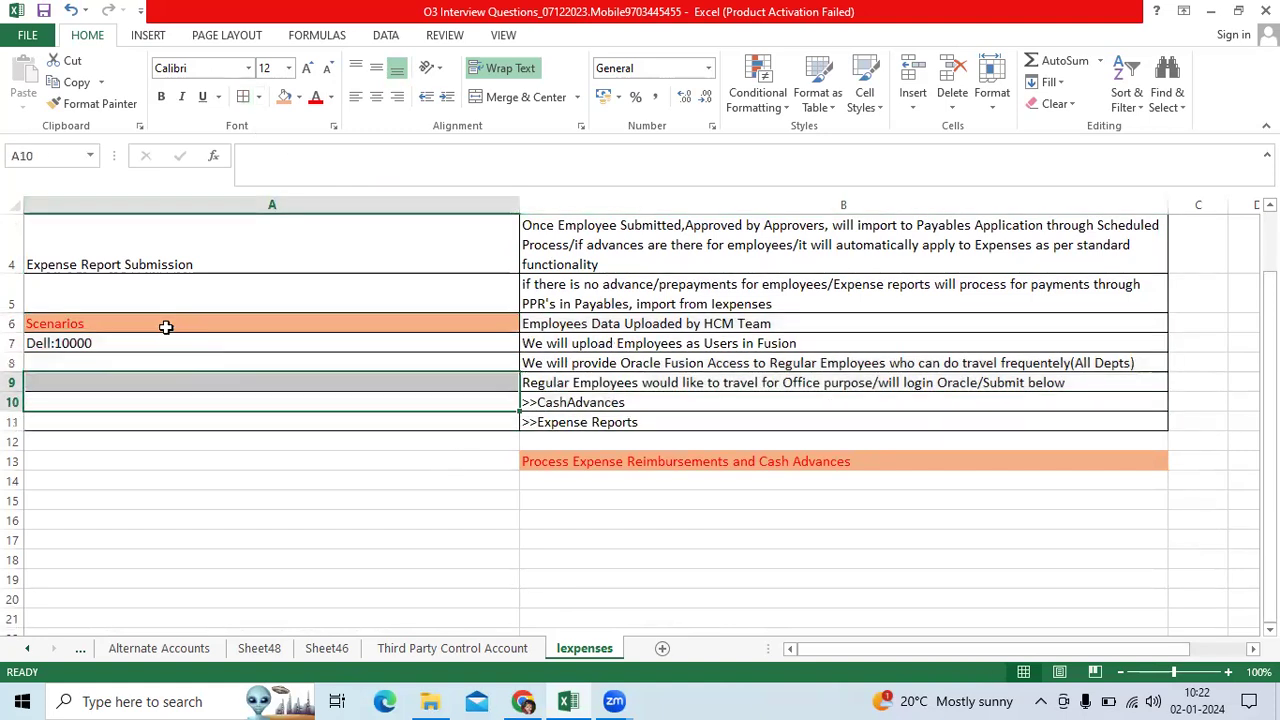
click(147, 343)
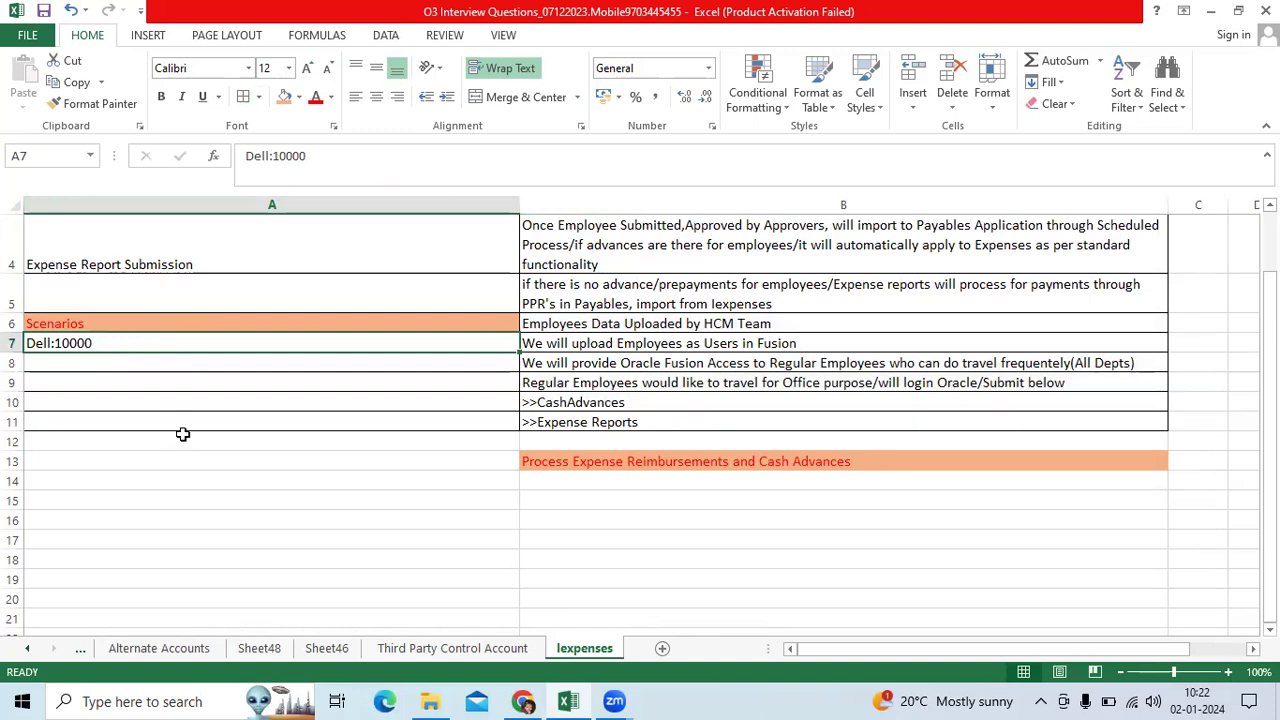
double_click(114, 343)
text(Emp)
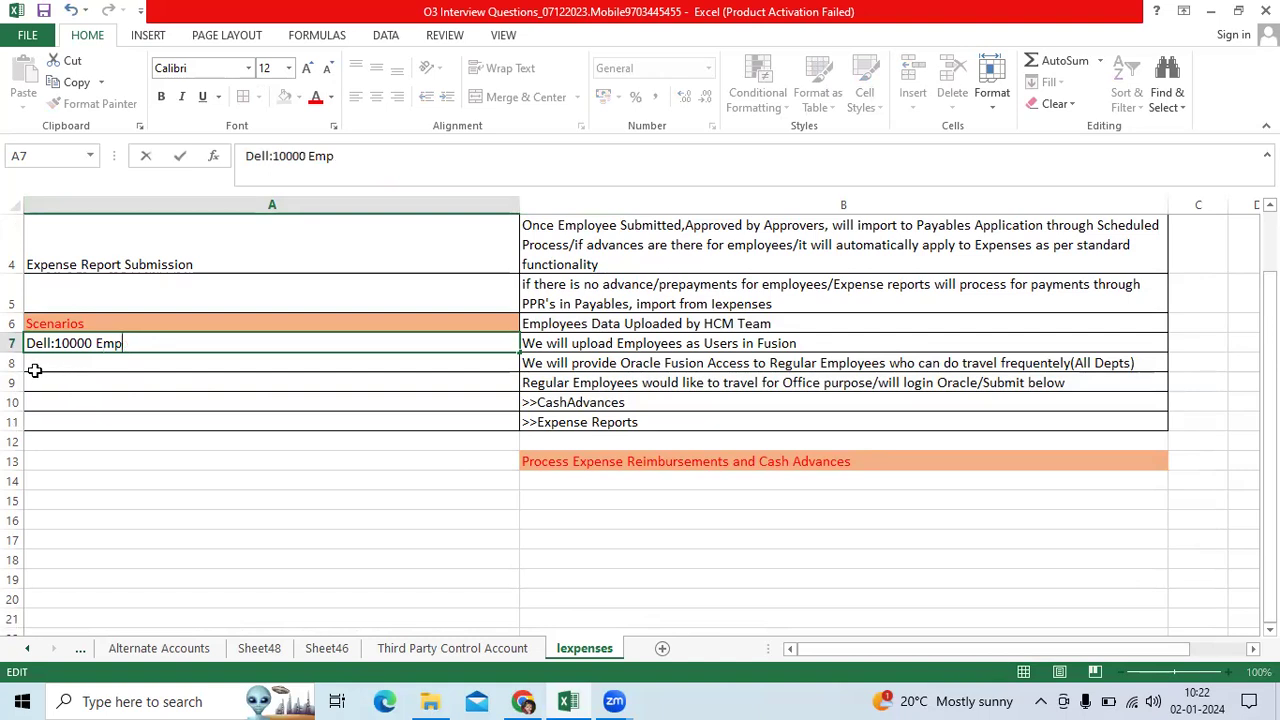
text(loyees)
click(33, 370)
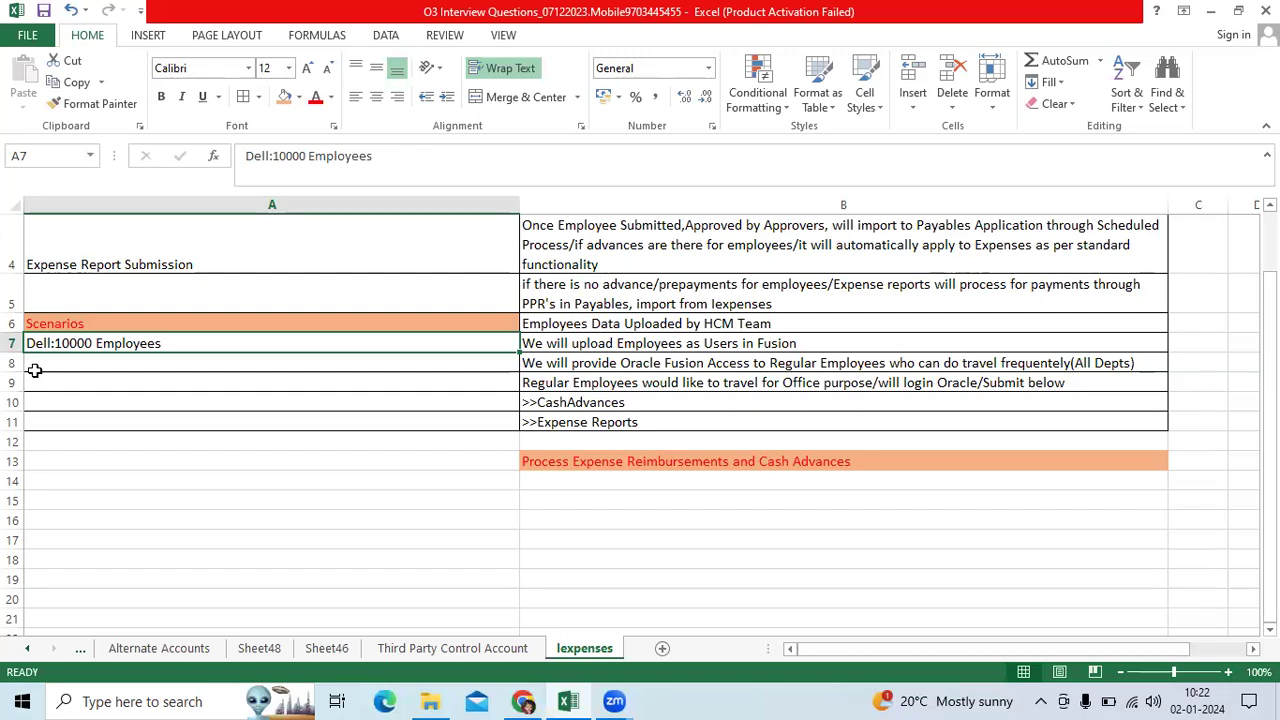
- Examine the scenario notes in cells B6 to B11, from employee data upload to expense reports, and the process name in B13
click(630, 325)
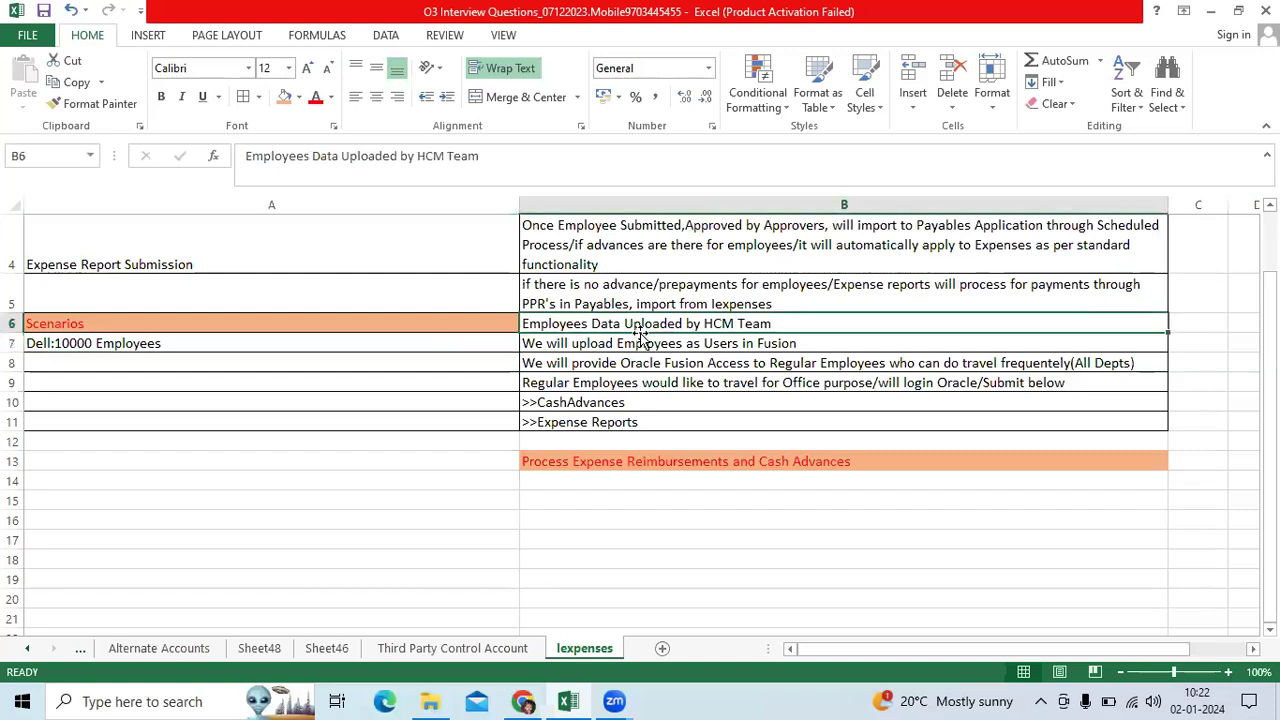
click(566, 348)
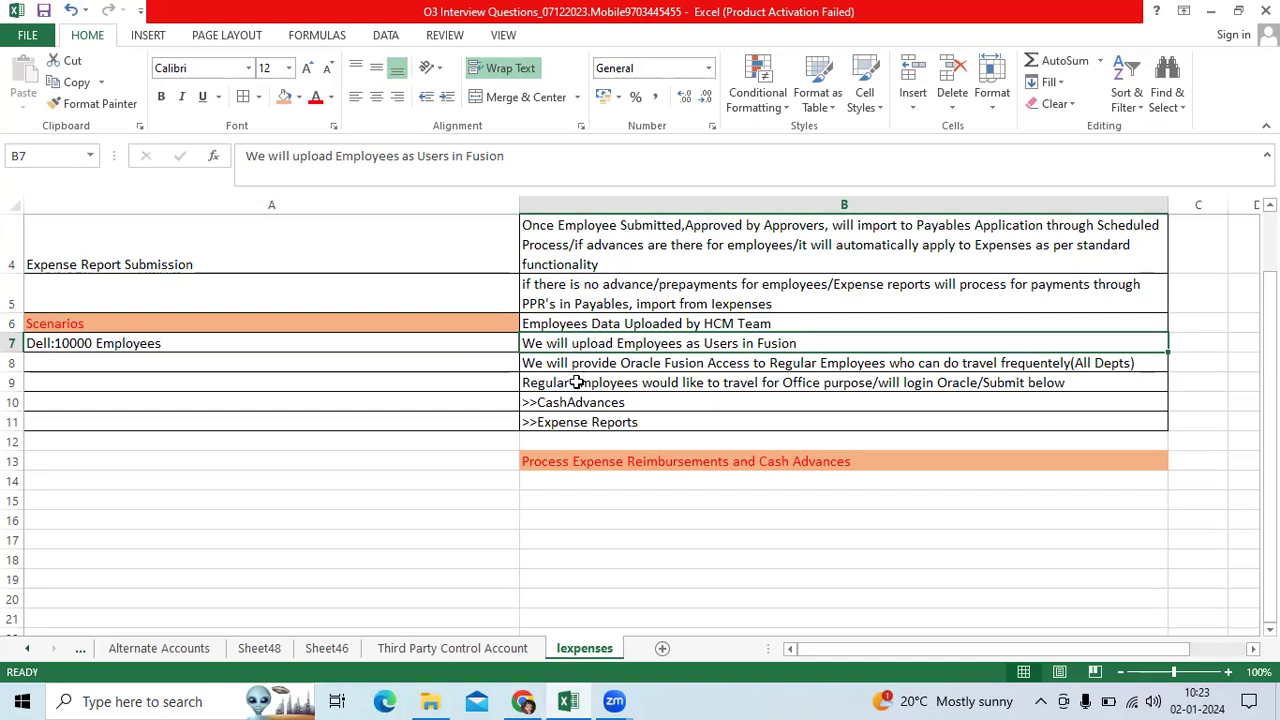
click(584, 364)
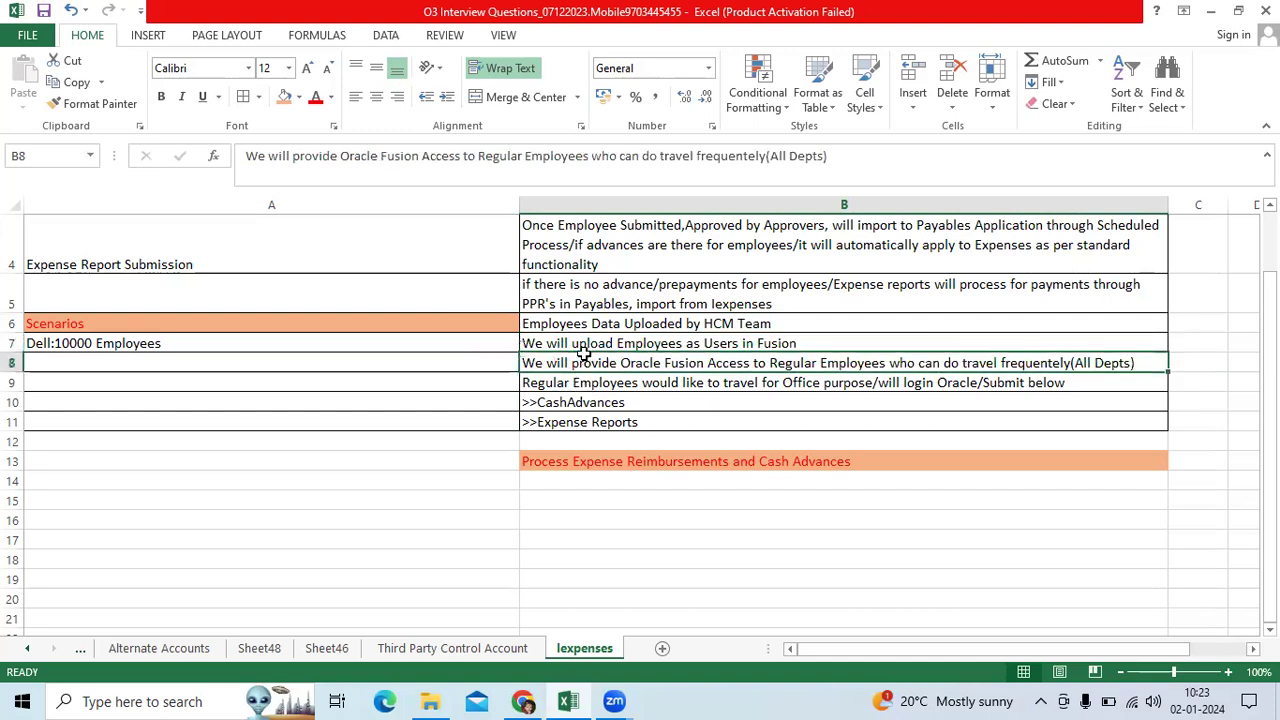
click(591, 345)
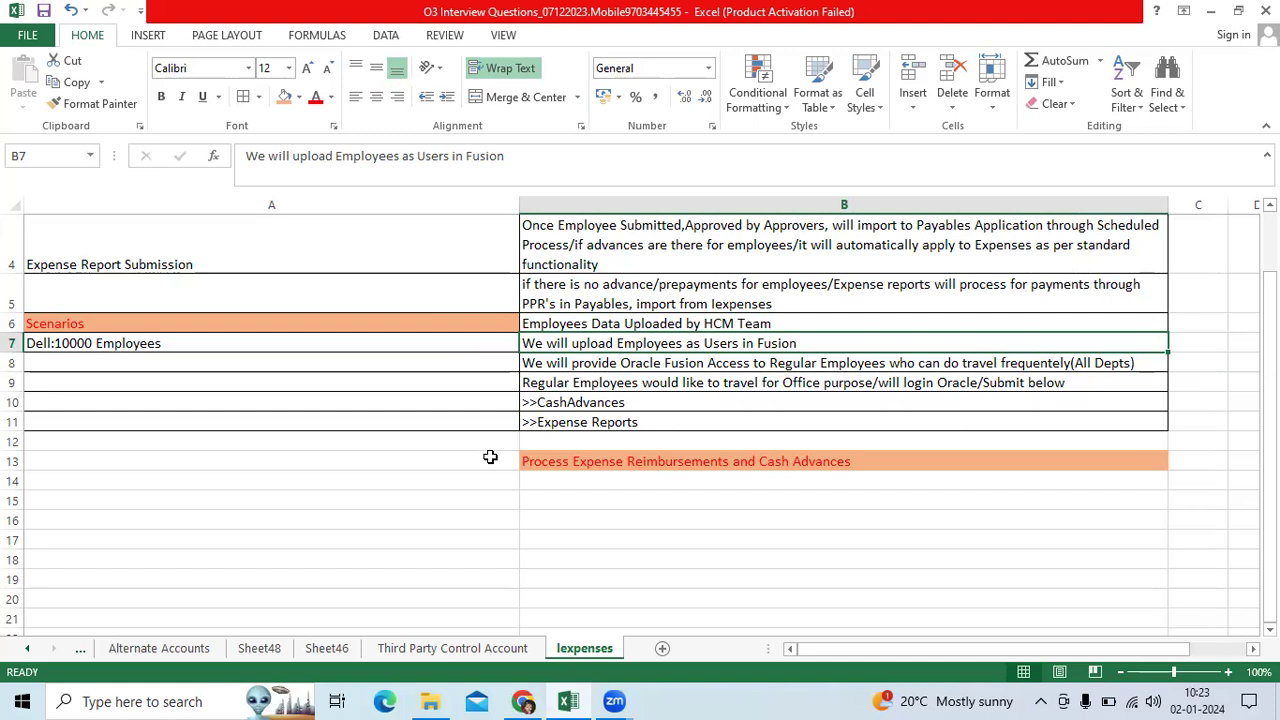
click(566, 365)
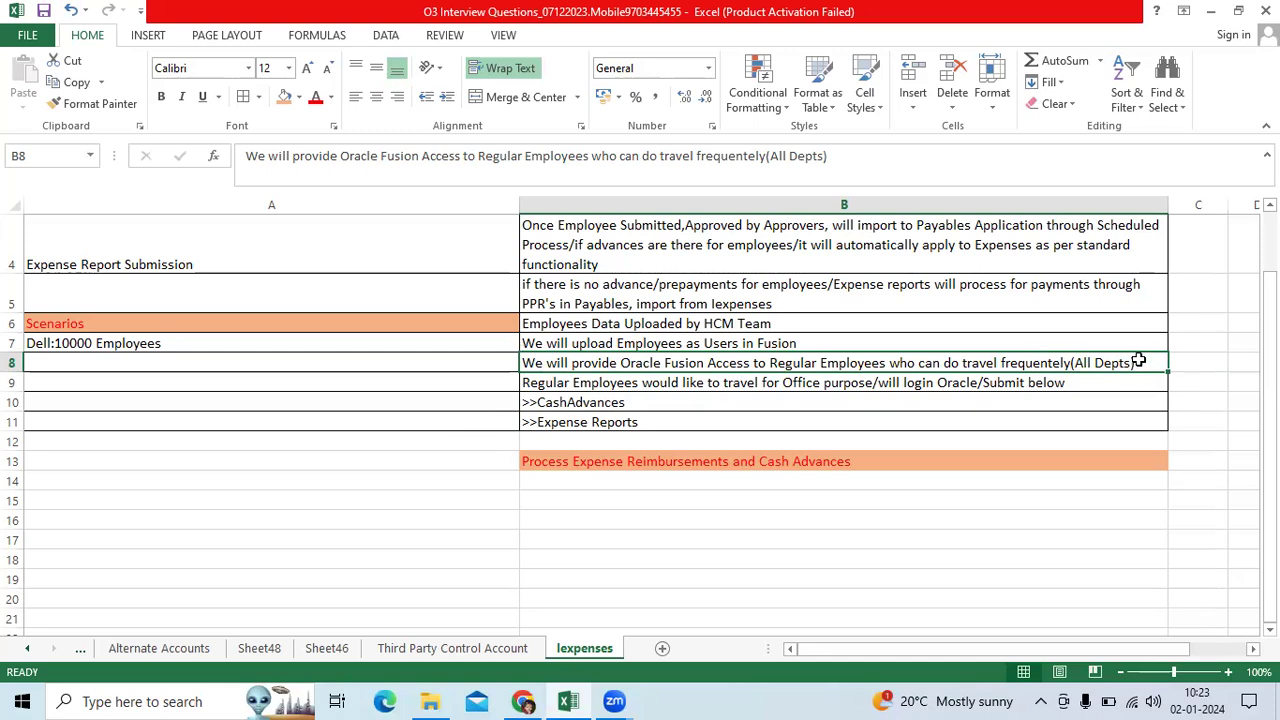
click(642, 385)
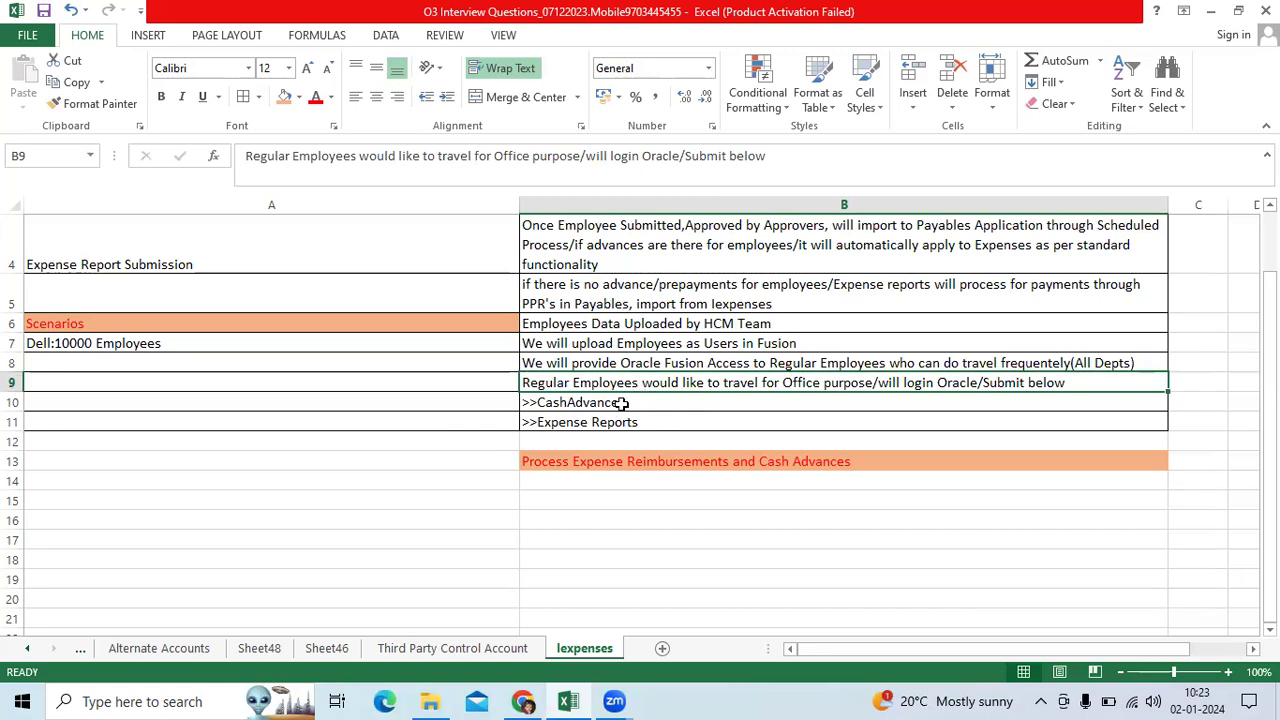
drag(620, 404, 623, 424)
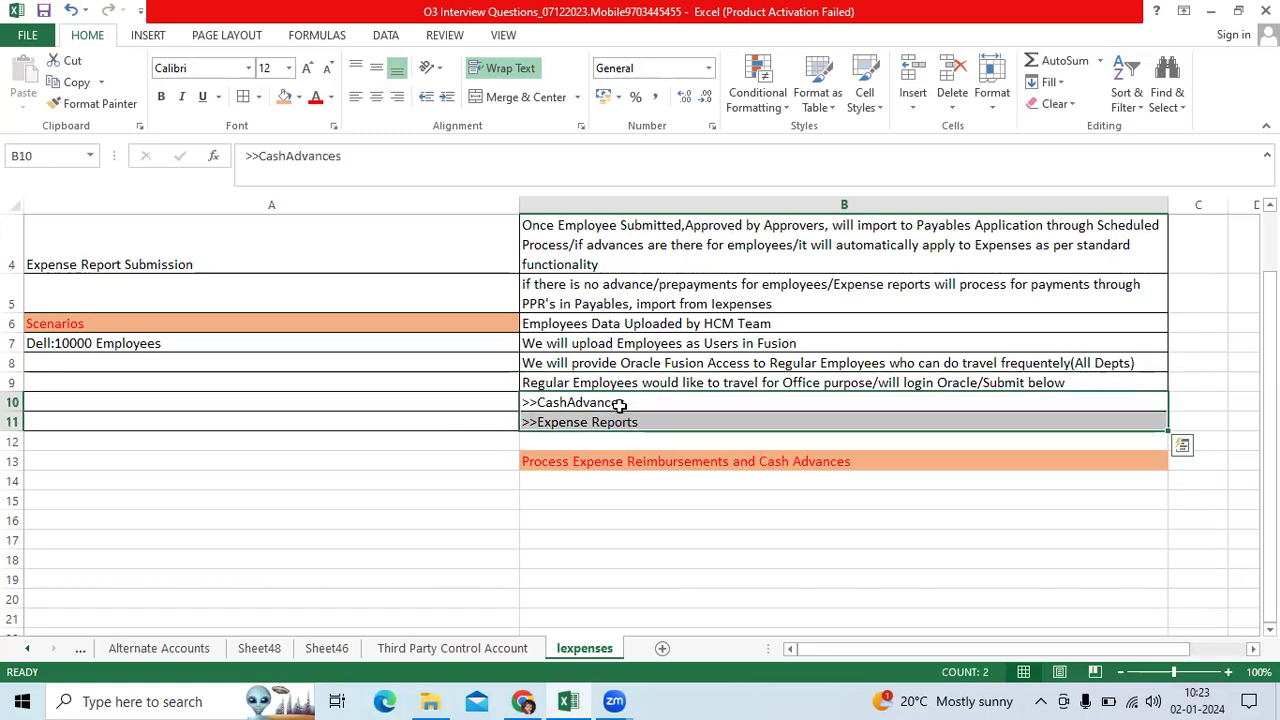
click(615, 405)
click(426, 407)
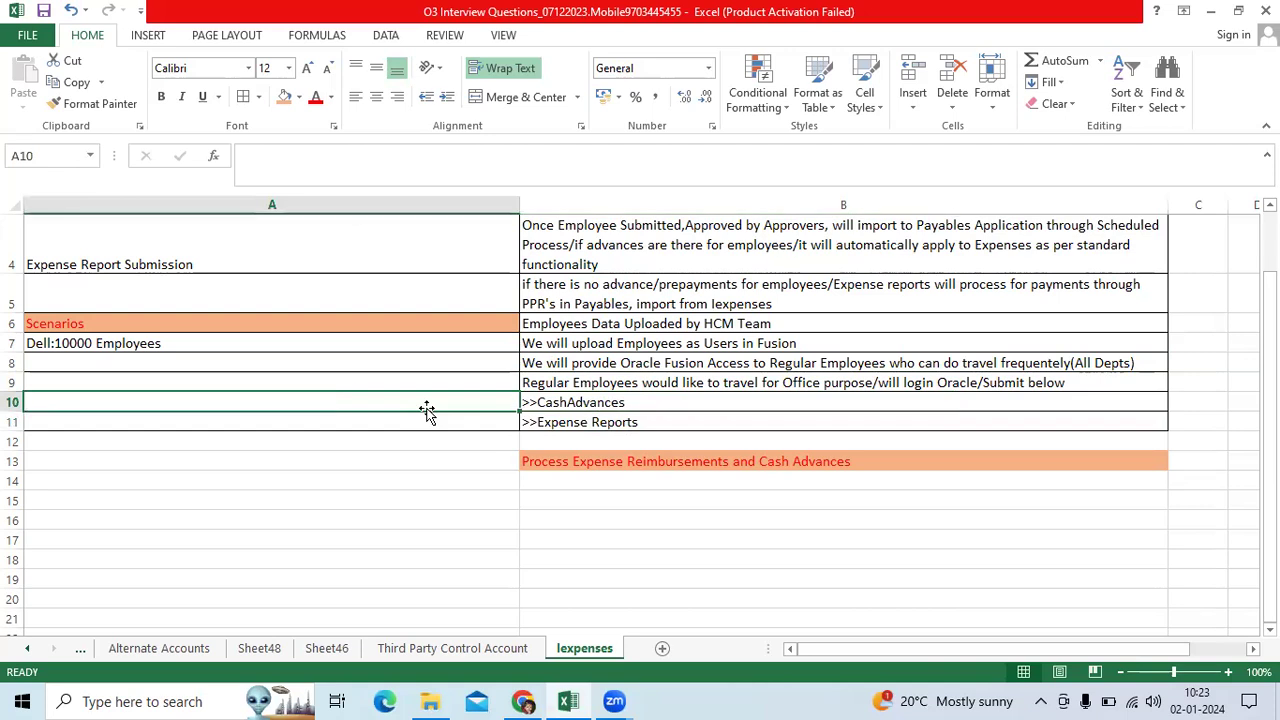
click(552, 463)
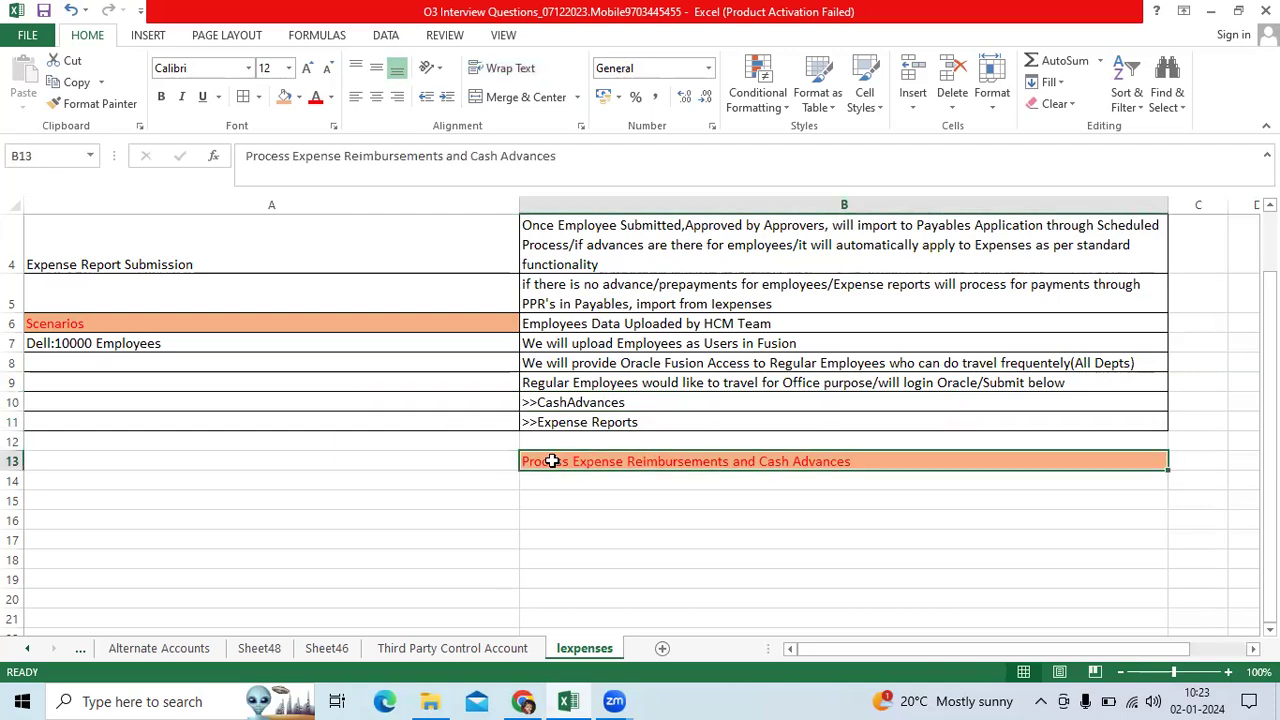